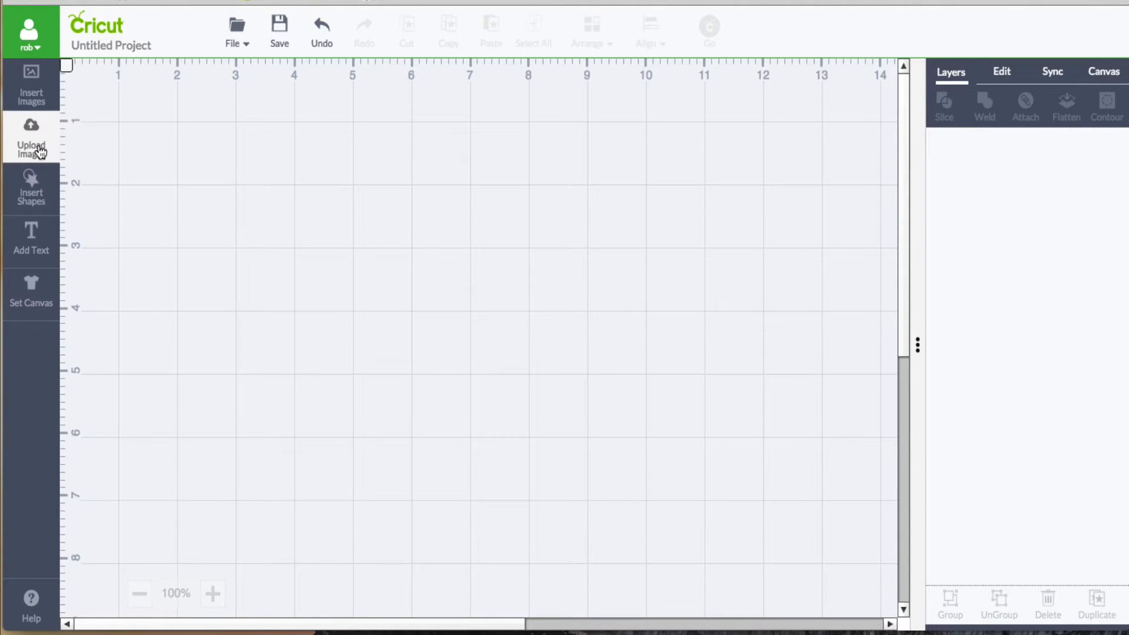
Step: Upload the image xoxo_pig3.jpg from the Downloads folder
left_click(39, 151)
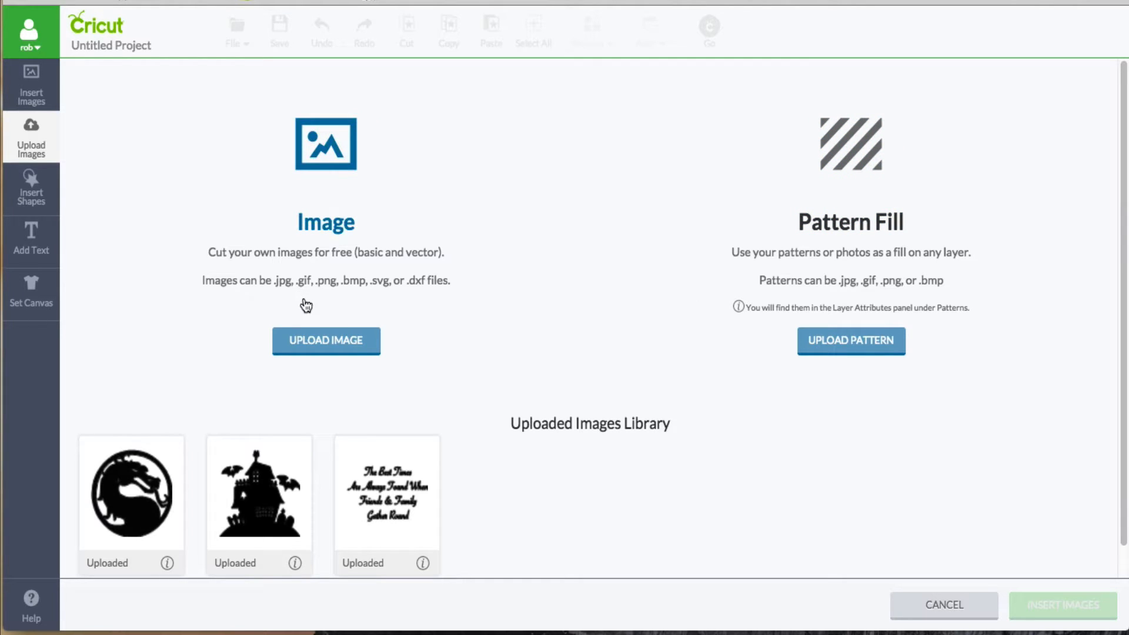
left_click(335, 348)
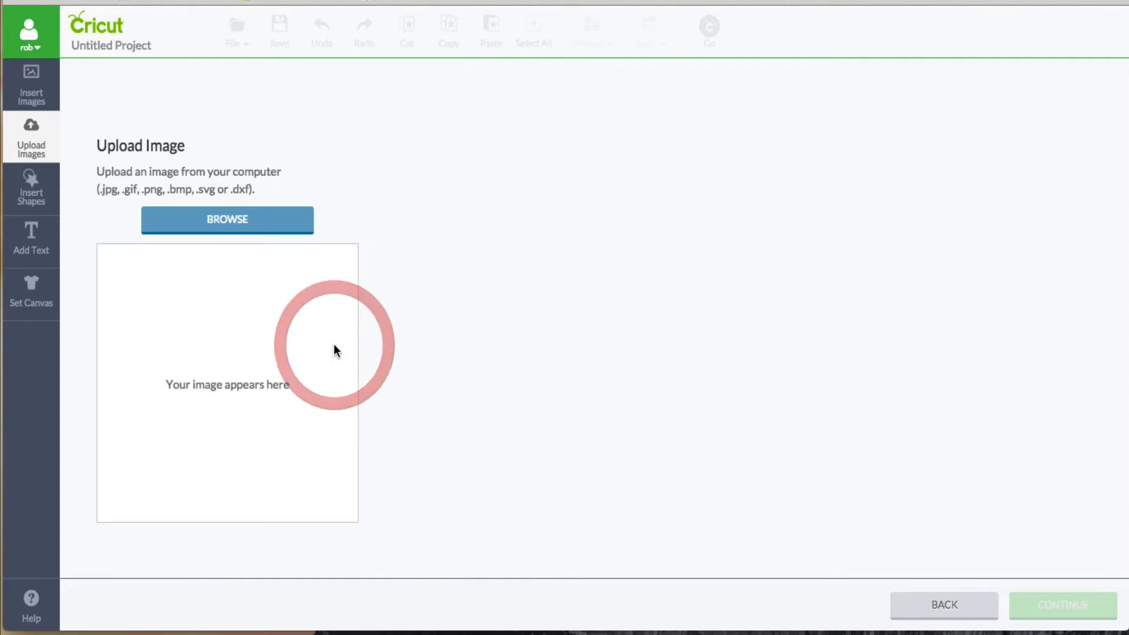
left_click(242, 226)
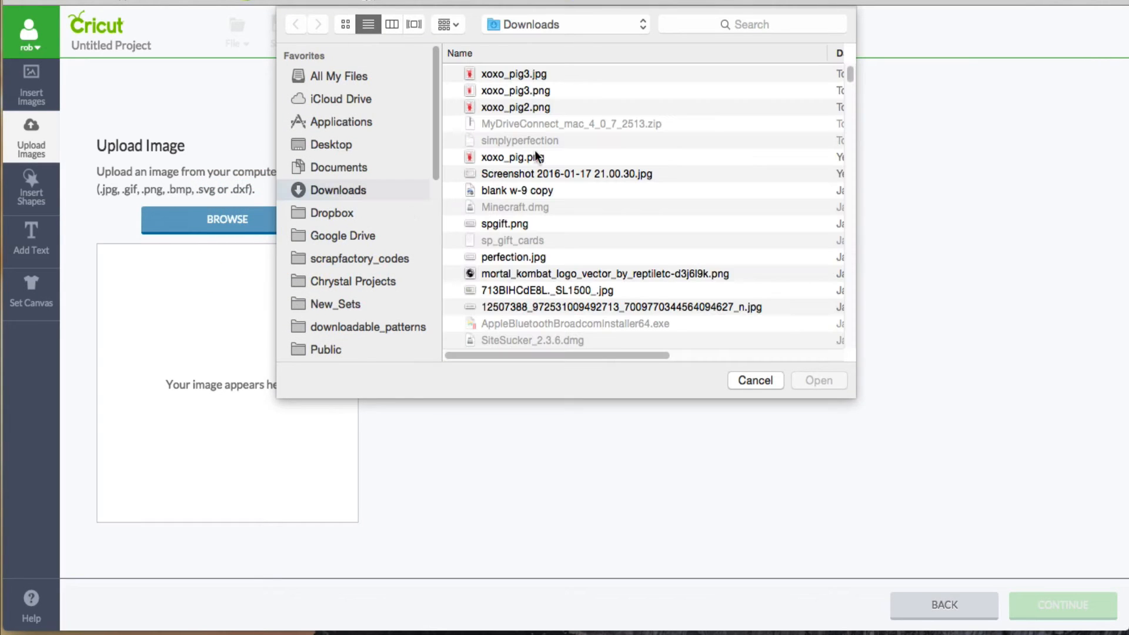
left_click(527, 75)
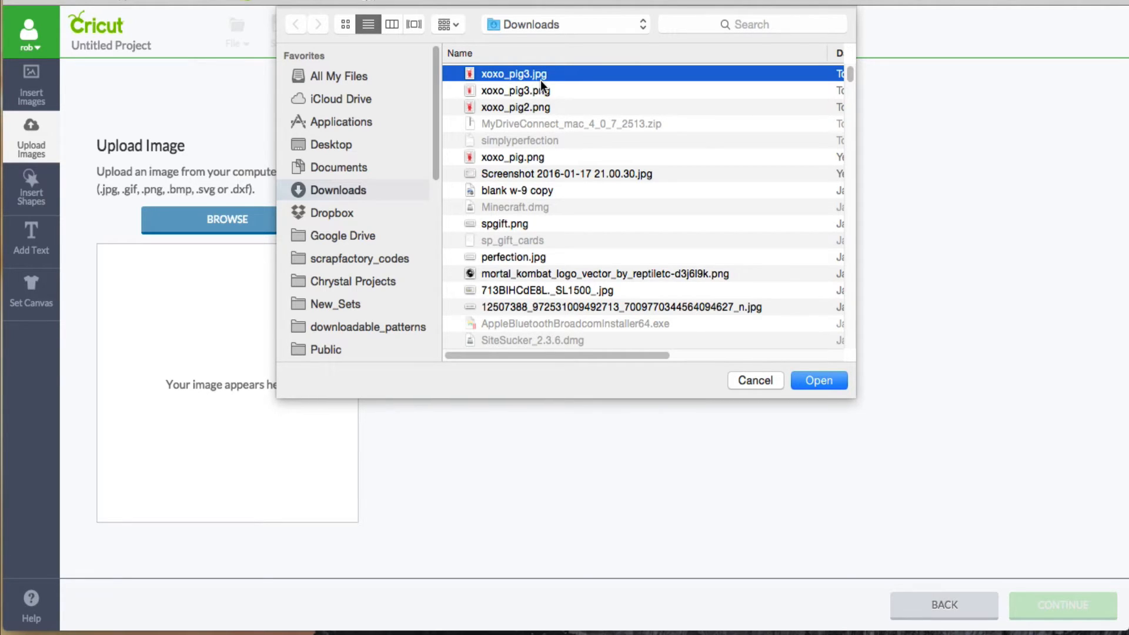
left_click(817, 376)
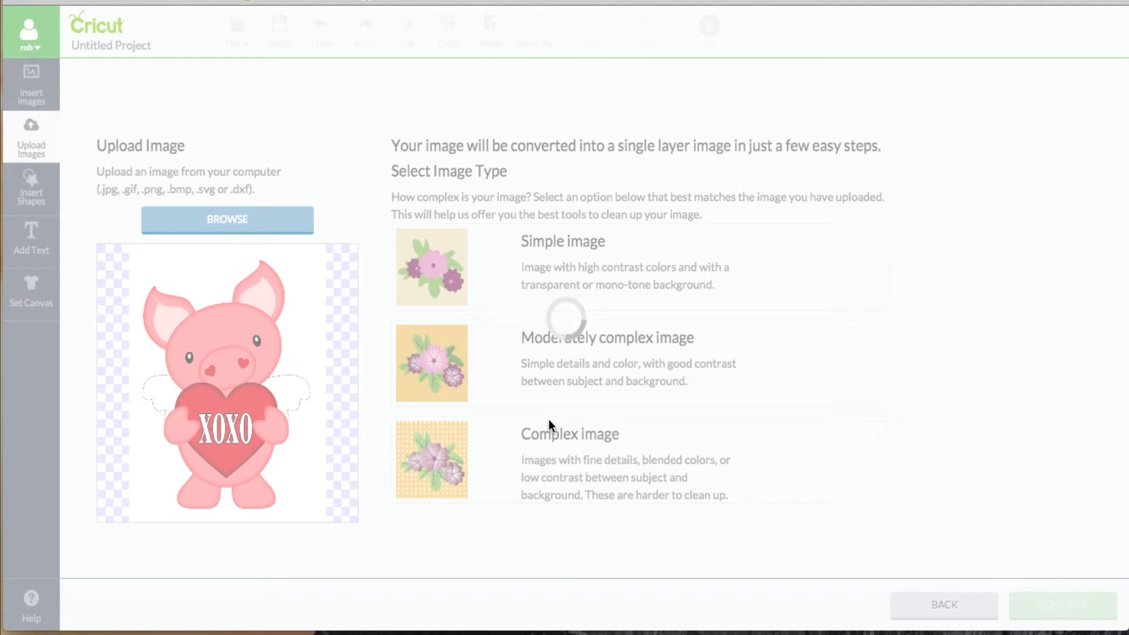
Step: Compare the simple and moderately complex image types, choose Complex image for the pig, and continue to the background cleanup
left_click(574, 436)
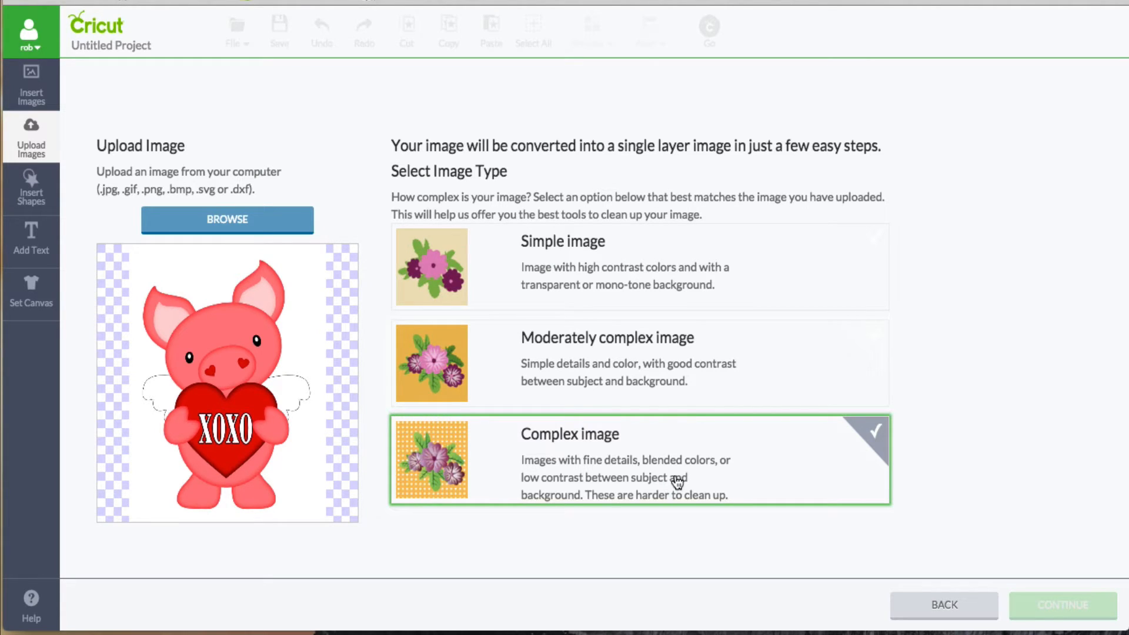
left_click(595, 275)
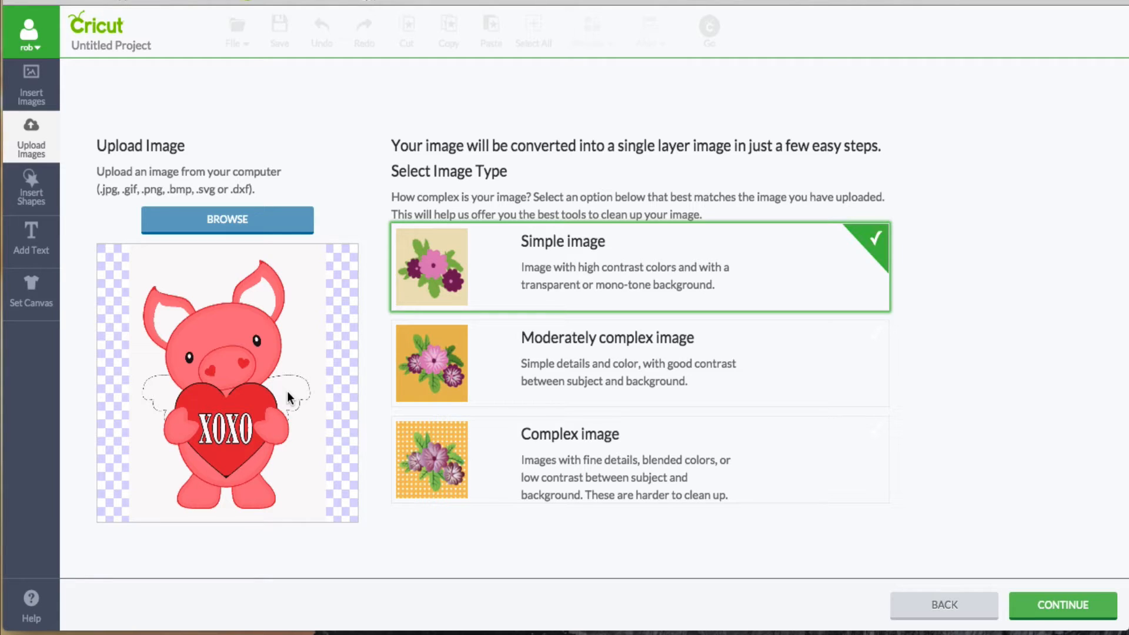
left_click(572, 358)
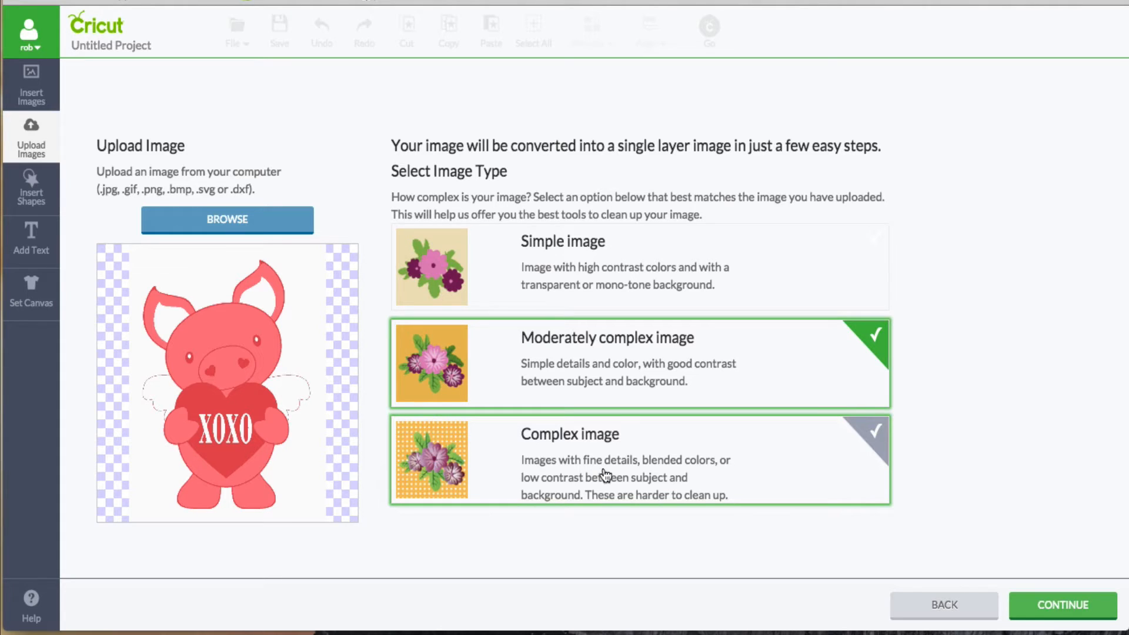
left_click(663, 467)
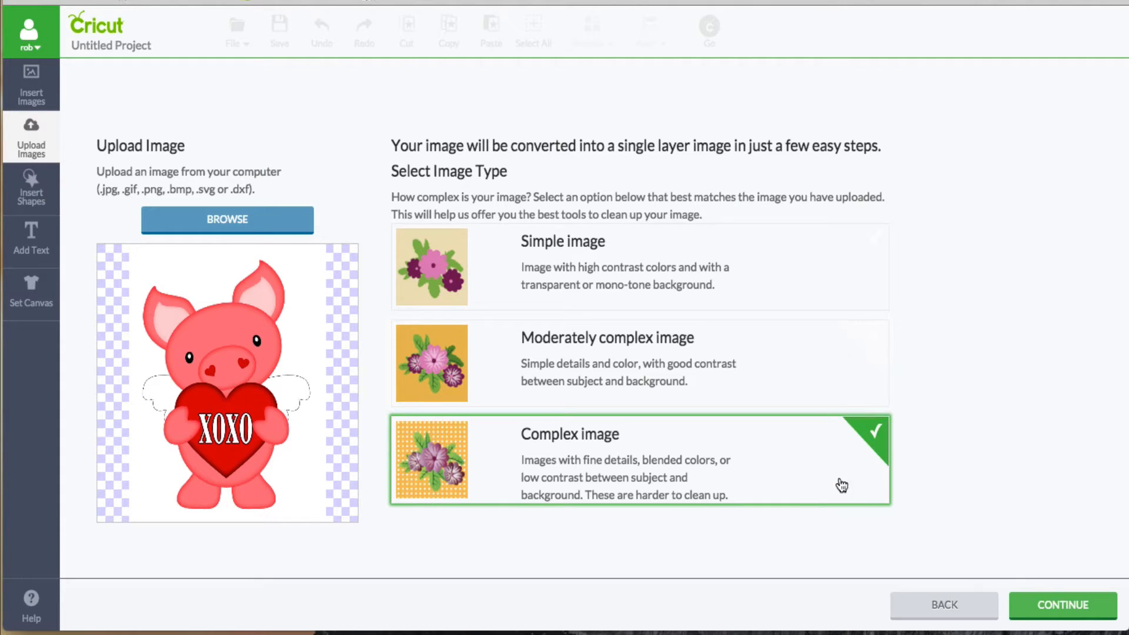
left_click(1087, 605)
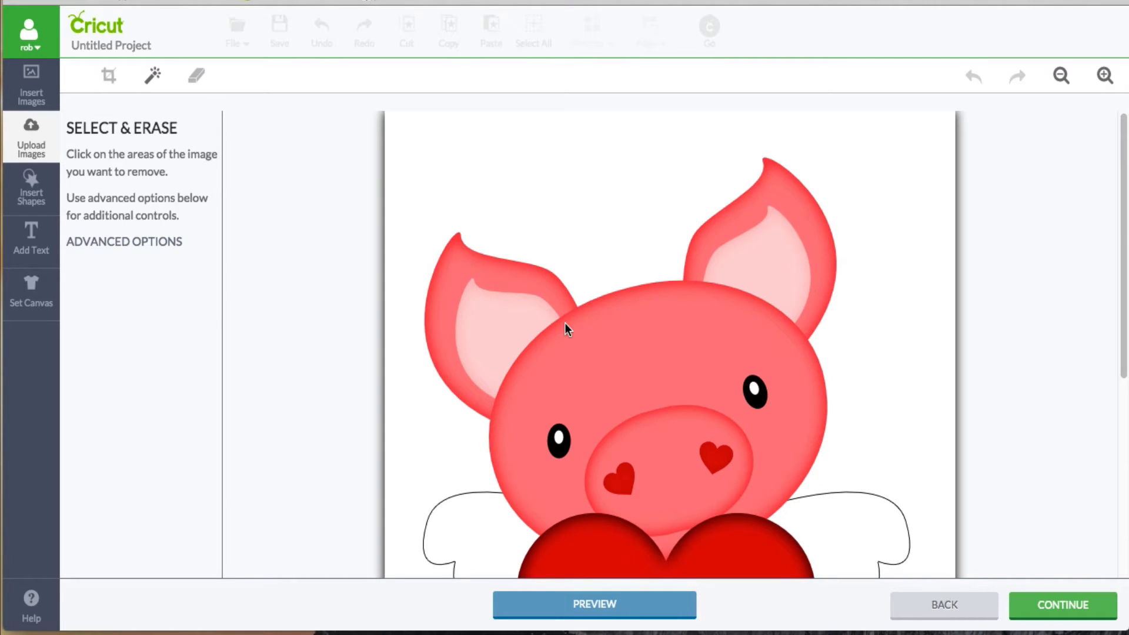
Step: Preview the cut outline of the image with its background intact, and show the advanced erase options
left_click(623, 603)
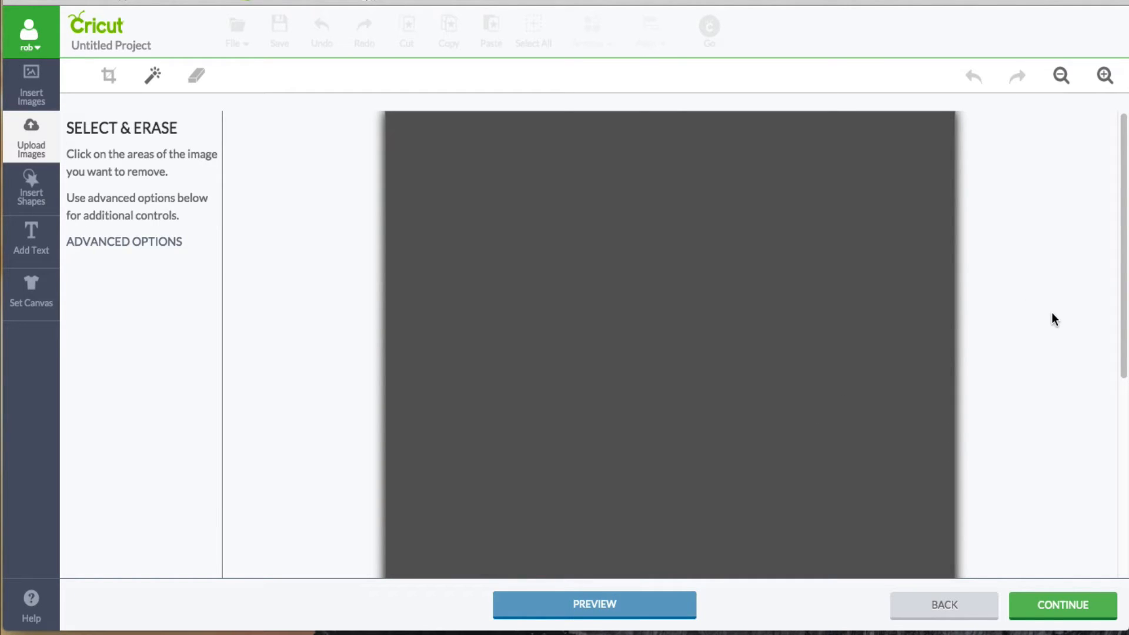
left_click(669, 609)
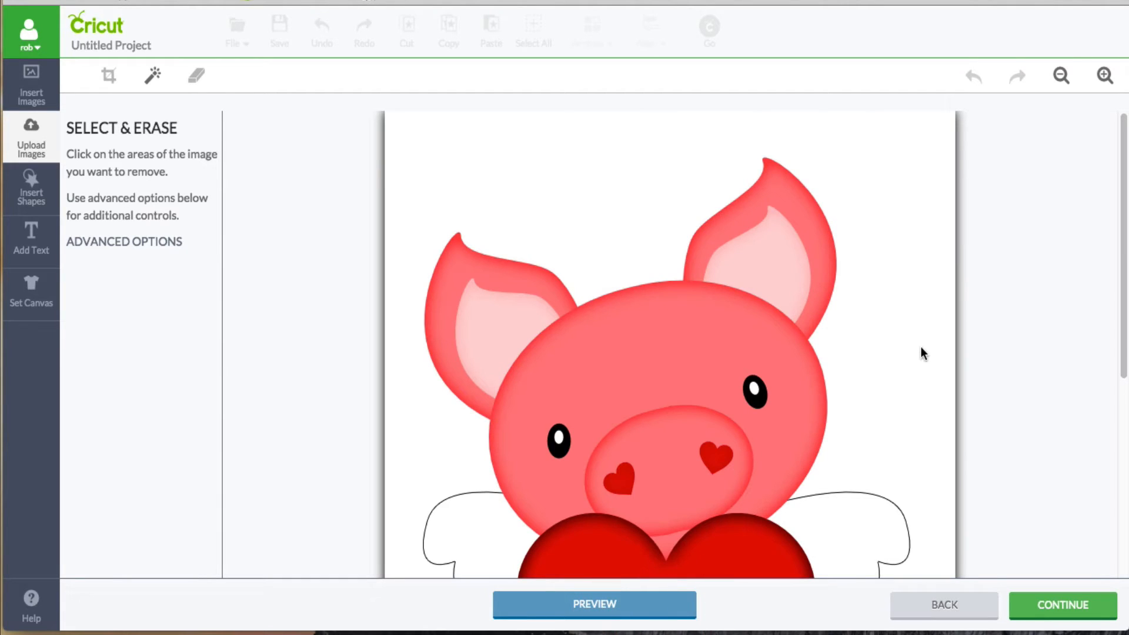
scroll(922, 352, "down", 3)
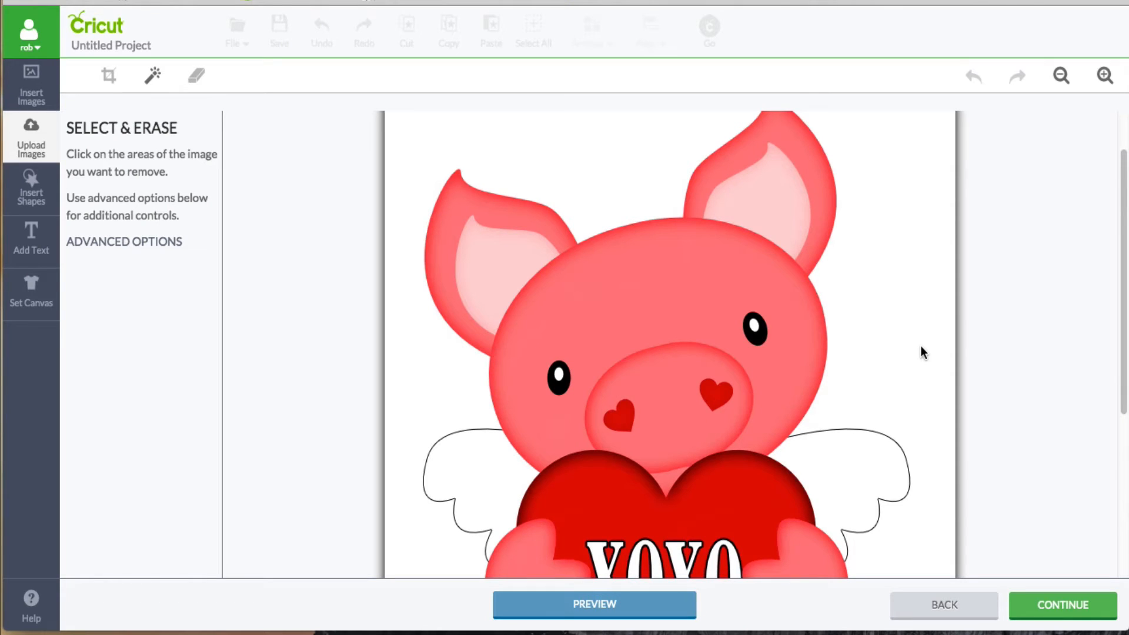
left_click(1061, 75)
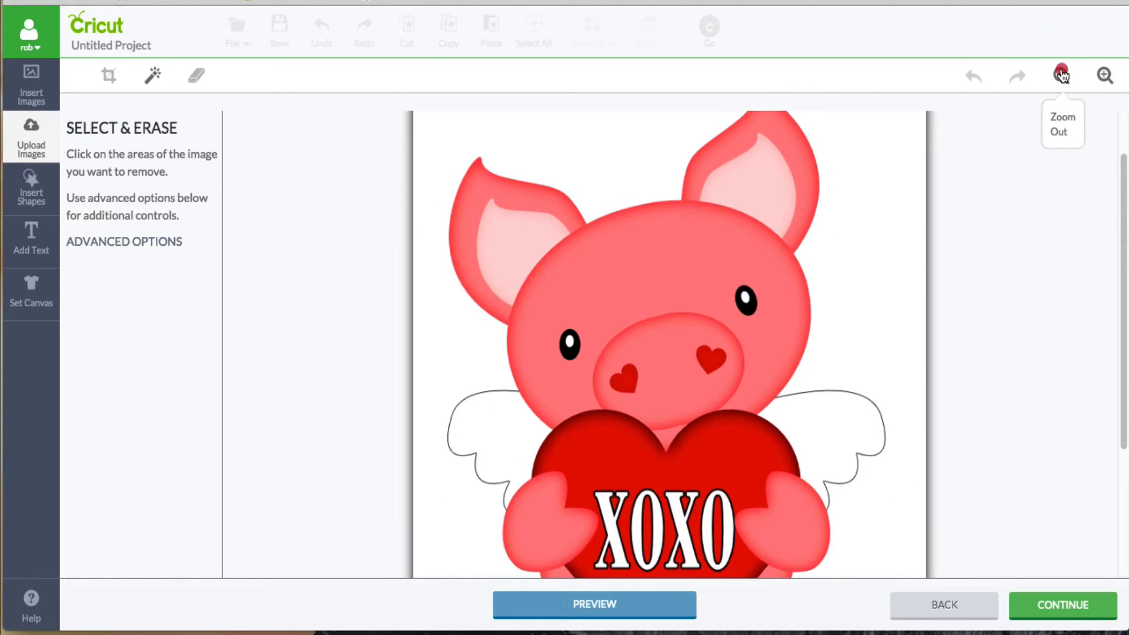
left_click(1061, 75)
left_click(1061, 76)
left_click(1061, 75)
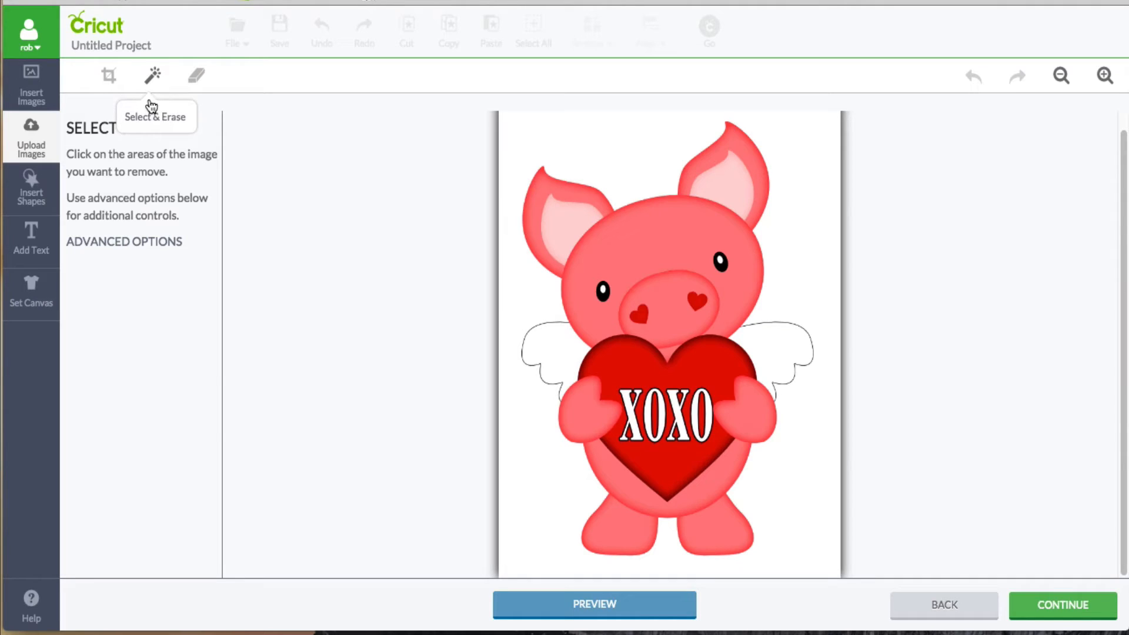
left_click(170, 247)
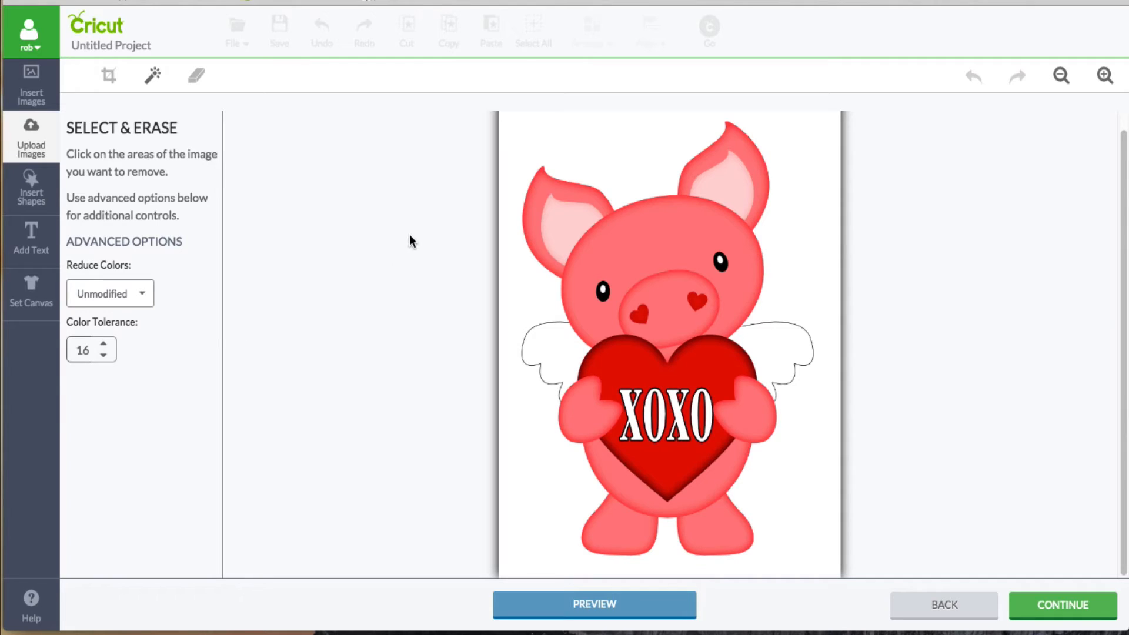
Step: Try erasing the white background around the pig at a color tolerance of 16, previewing the cut outline before undoing the erase
left_click(615, 144)
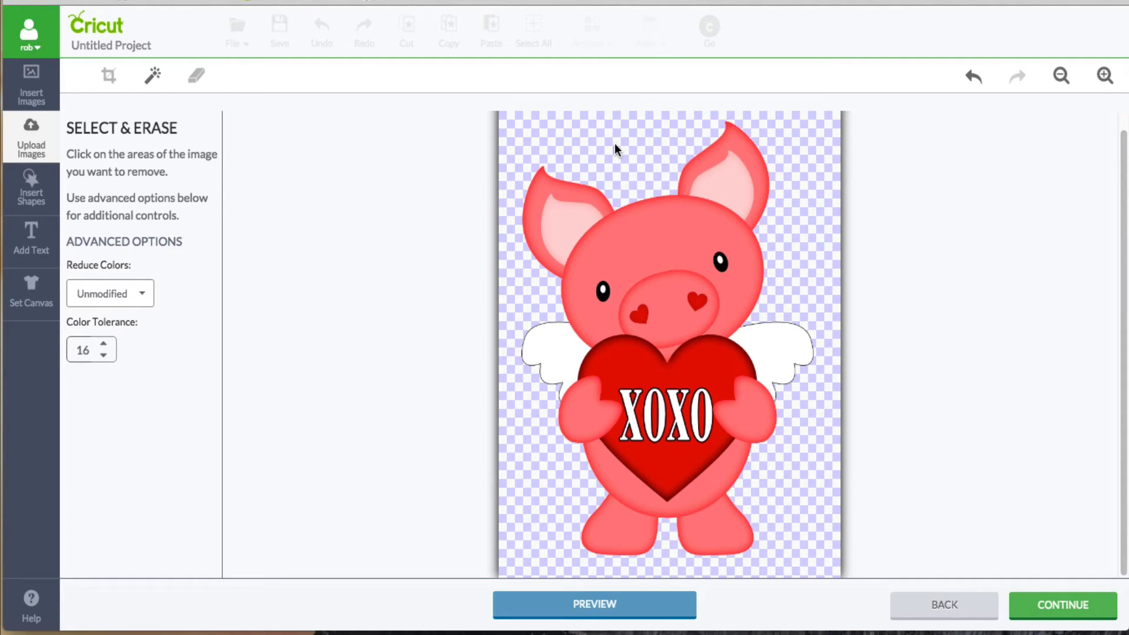
left_click(640, 608)
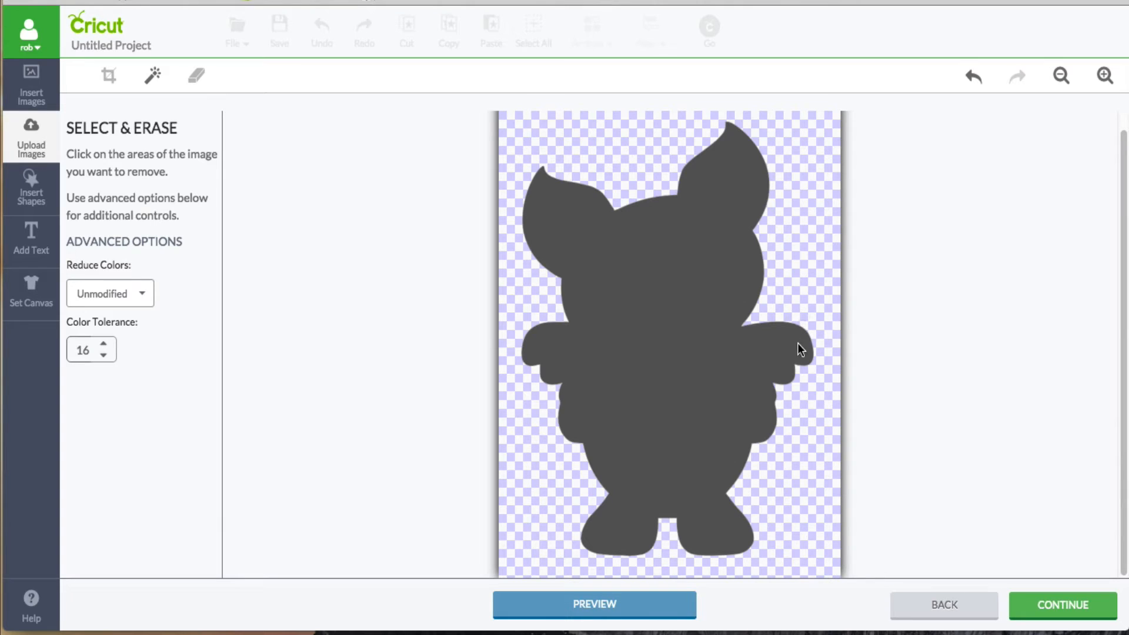
left_click(660, 609)
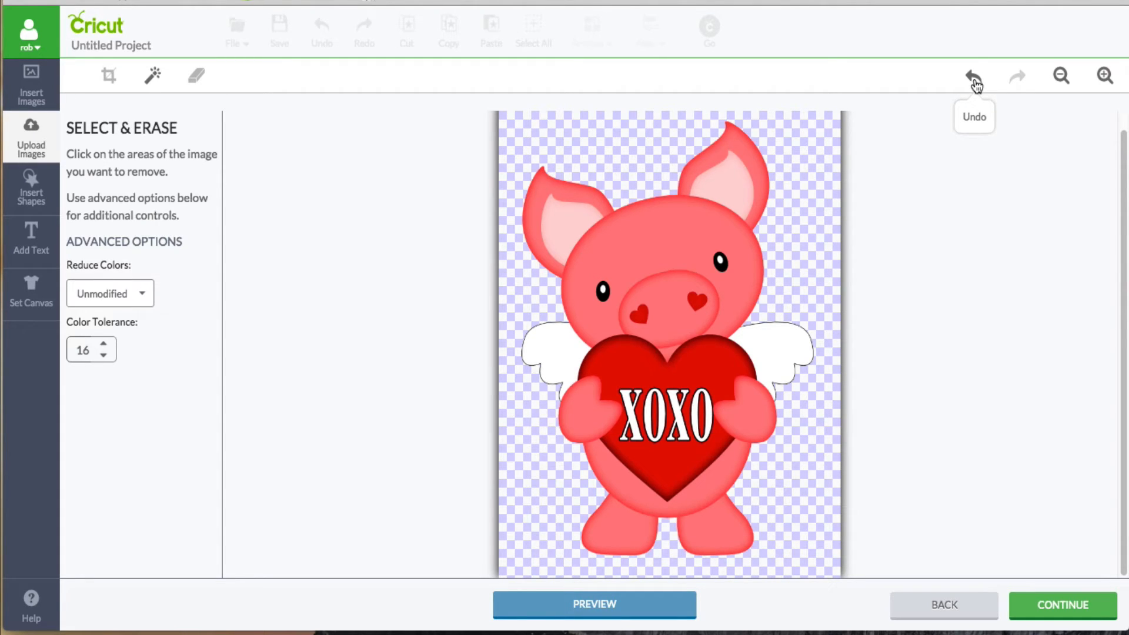
left_click(975, 79)
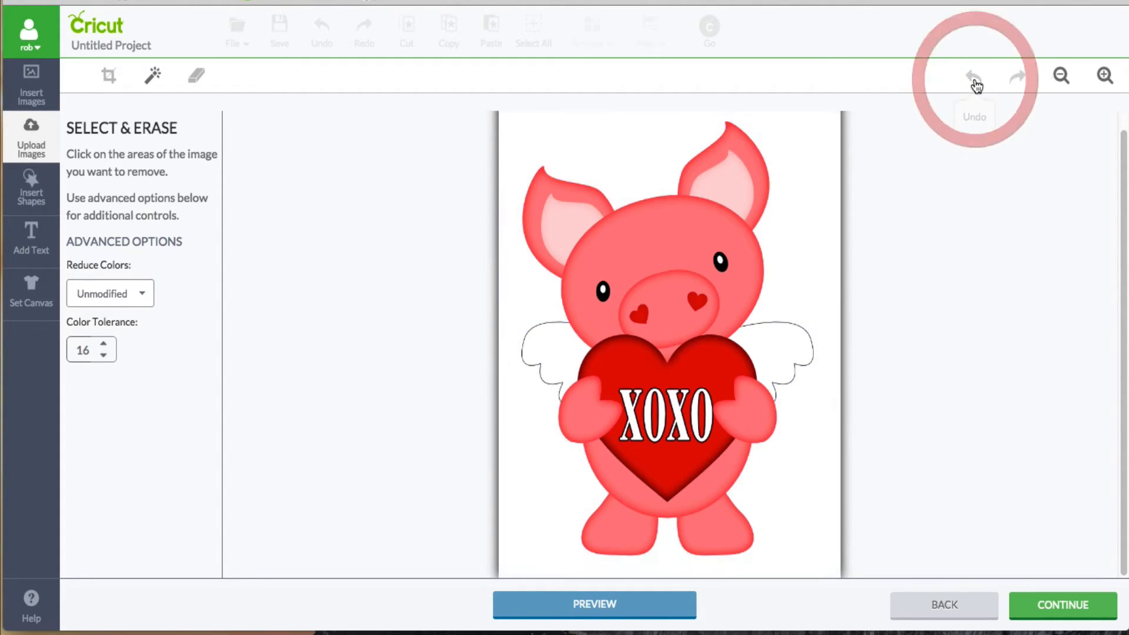
Step: Set the color tolerance to 1 and erase the white background around the pig
left_click(103, 355)
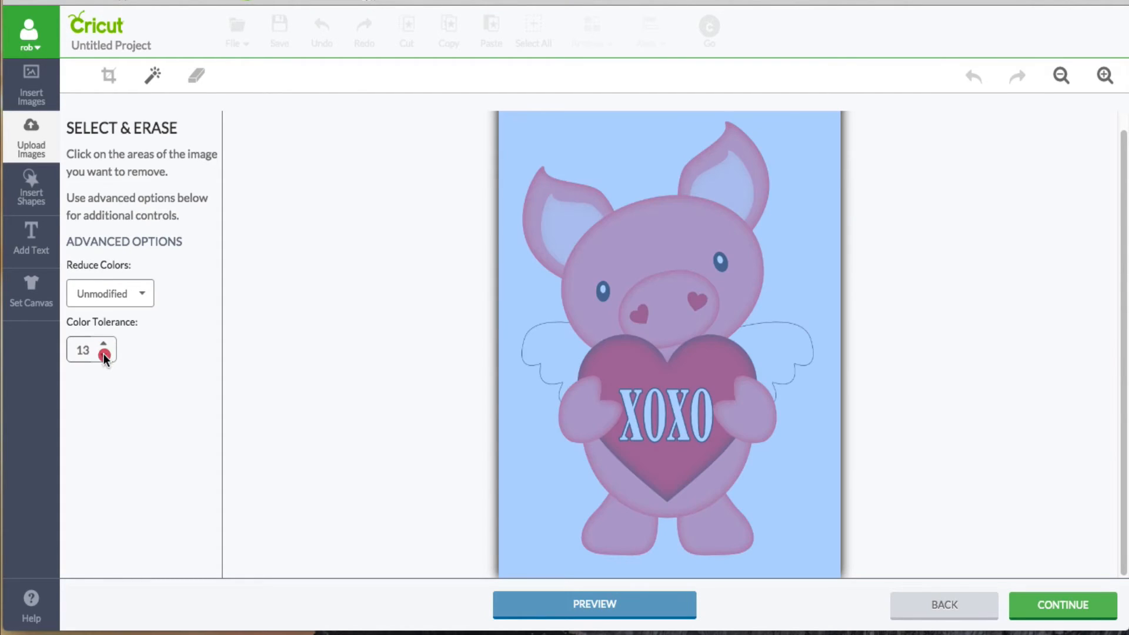
left_click(104, 355)
left_click(103, 355)
left_click(104, 355)
left_click(104, 355)
left_click(103, 344)
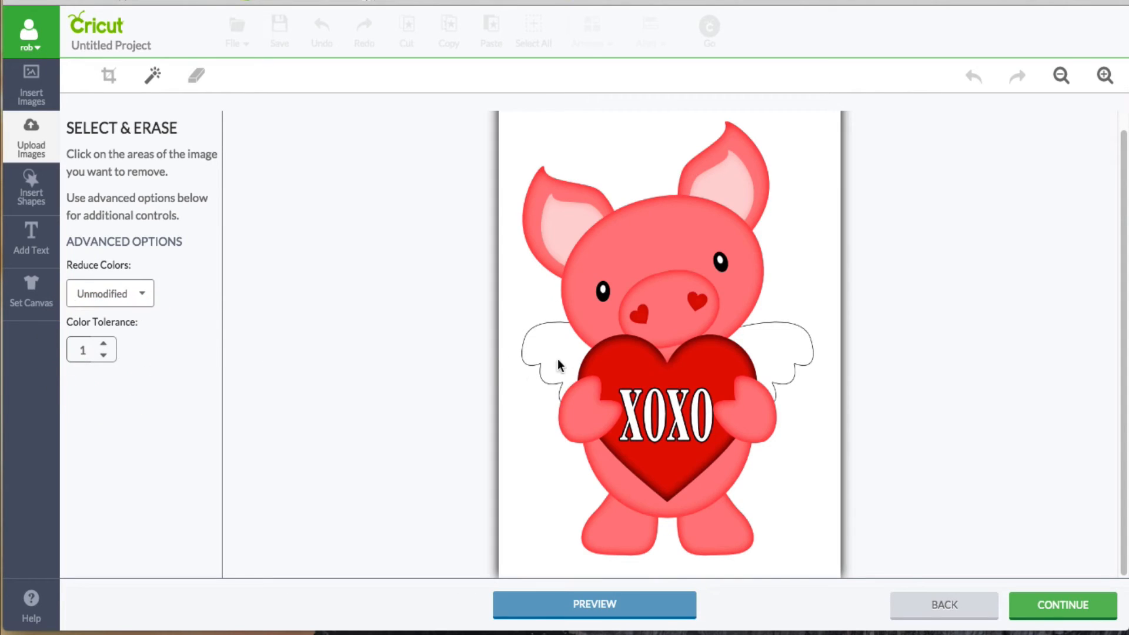
left_click(599, 147)
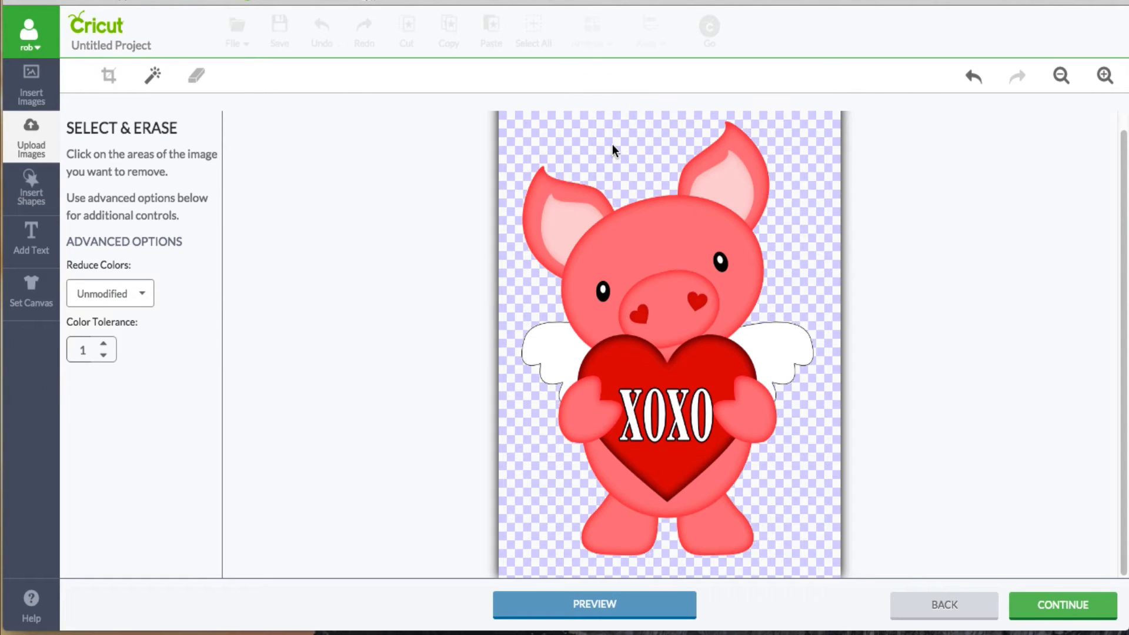
Step: Examine the cut outline's edges up close around the pig's arms and feet, and undo the background erase
left_click(587, 603)
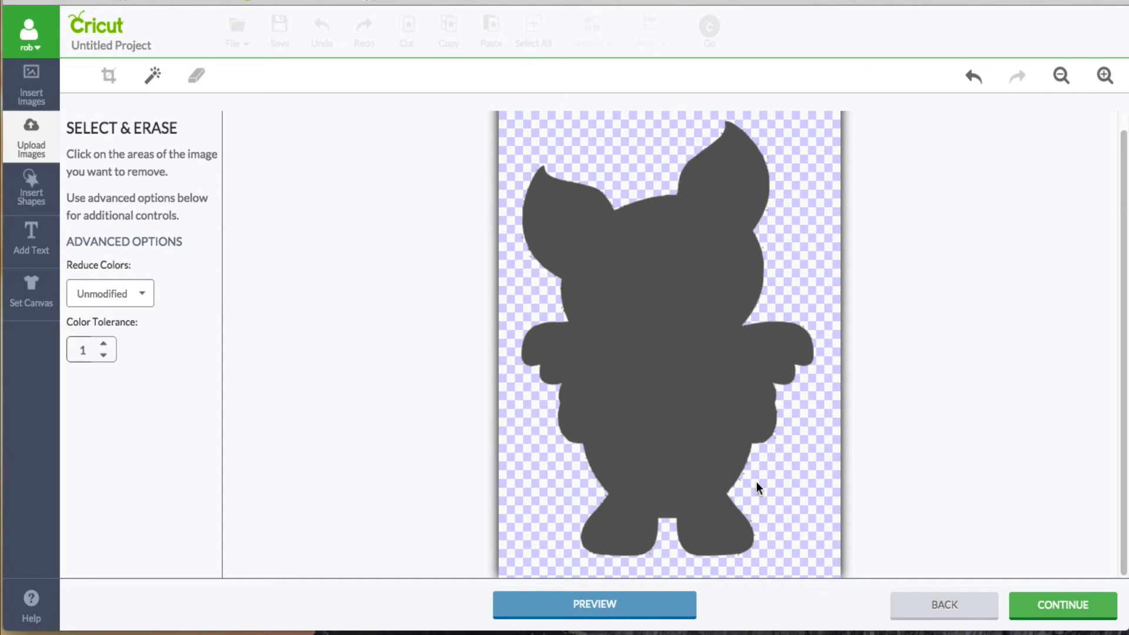
left_click(1105, 75)
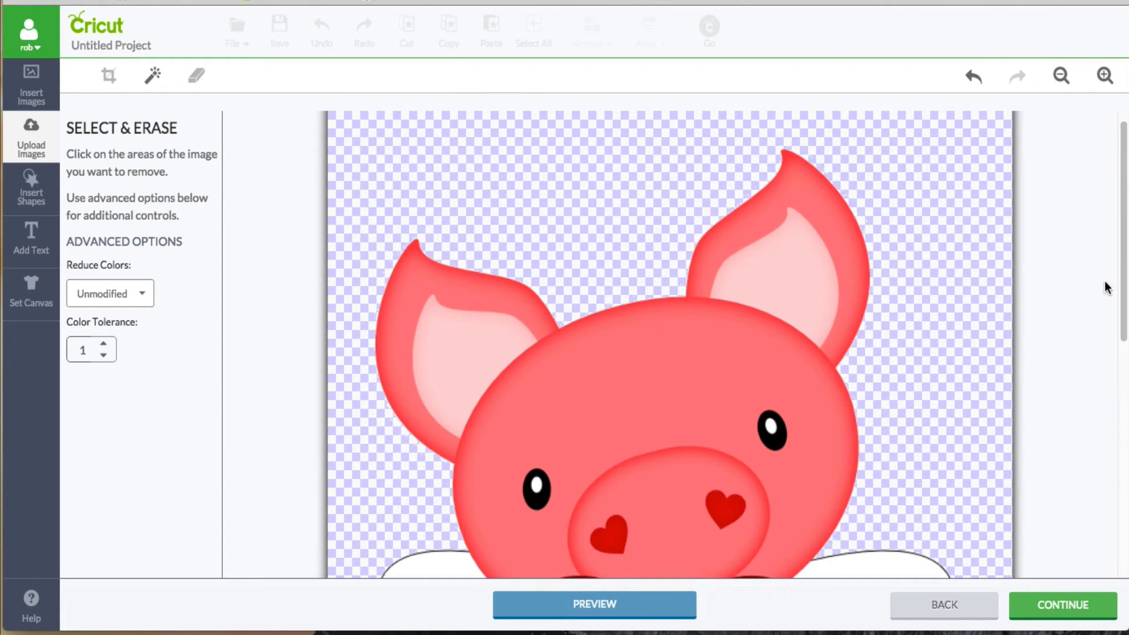
scroll(1123, 359, "down", 3)
left_click_drag(1125, 360, 1109, 541)
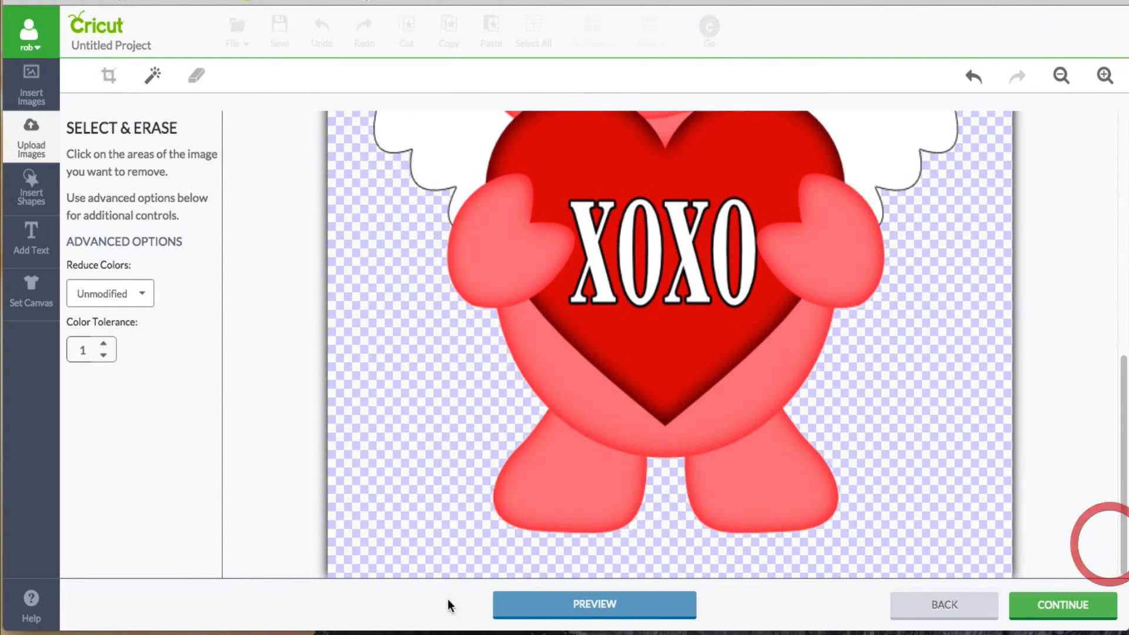
left_click(573, 605)
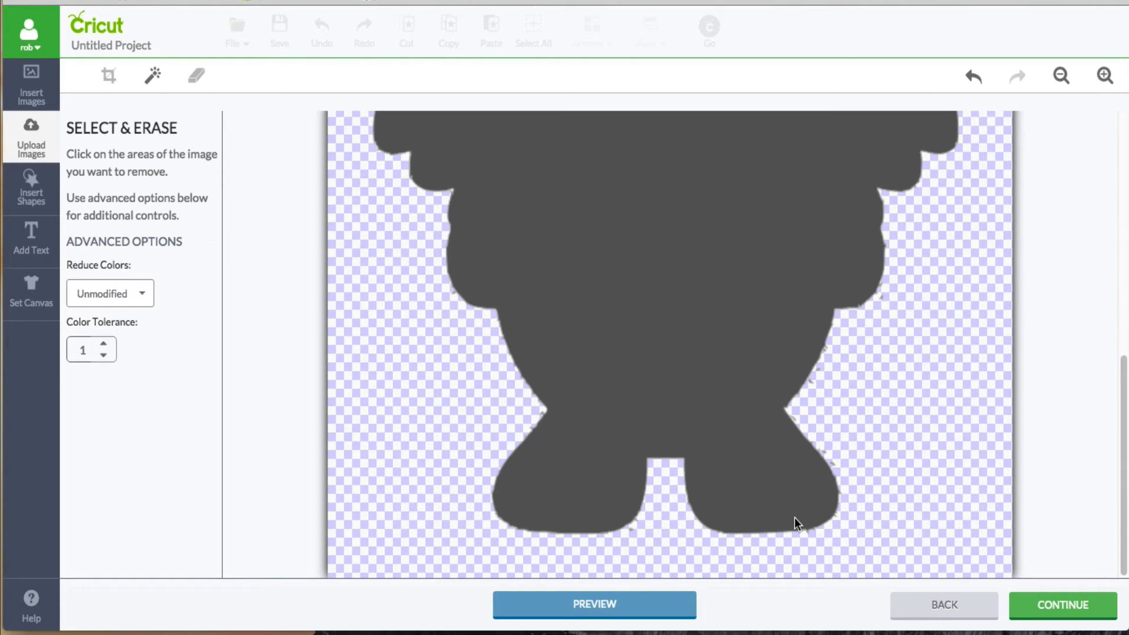
left_click(975, 77)
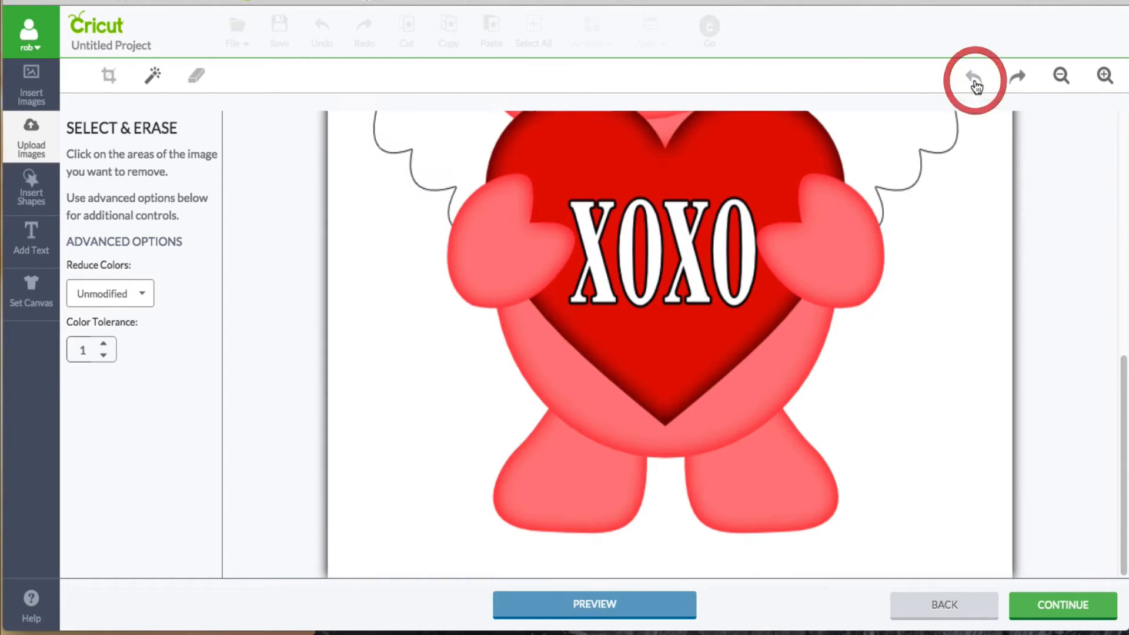
Step: Erase the white background at a color tolerance of 16, check the cut outline preview, and continue to the save options
left_click(104, 344)
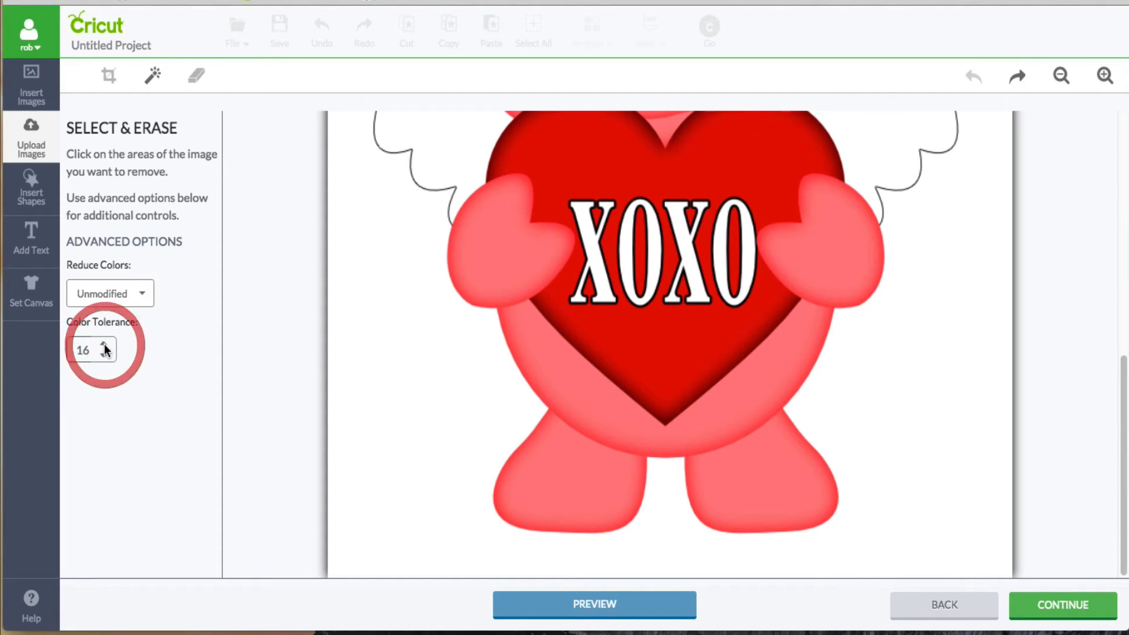
left_click(386, 365)
left_click(663, 614)
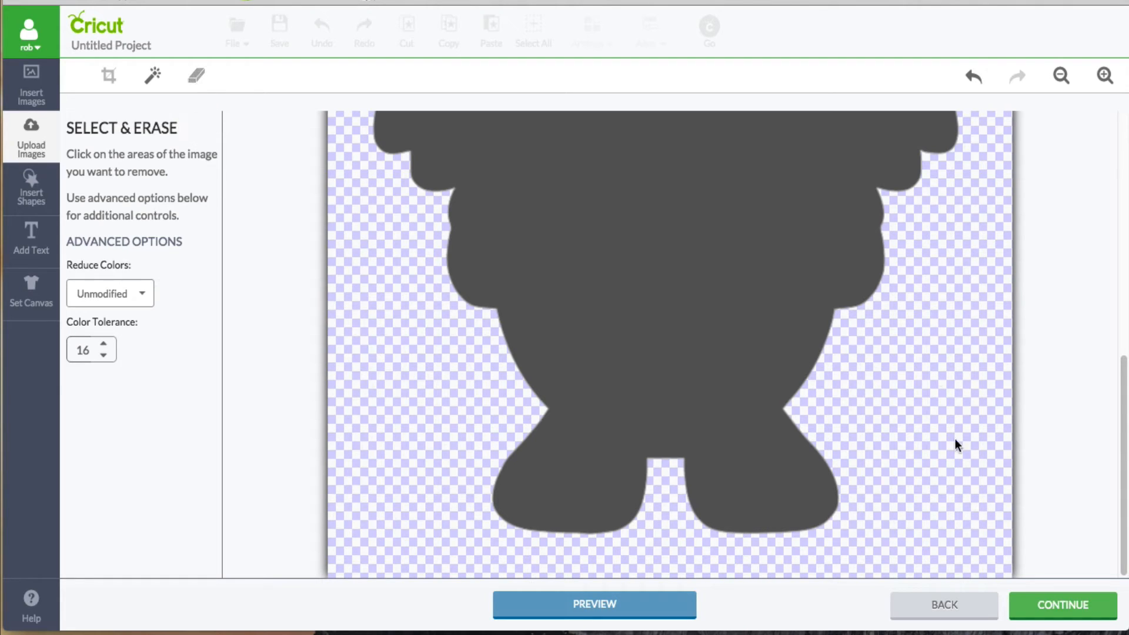
scroll(1021, 493, "up", 10)
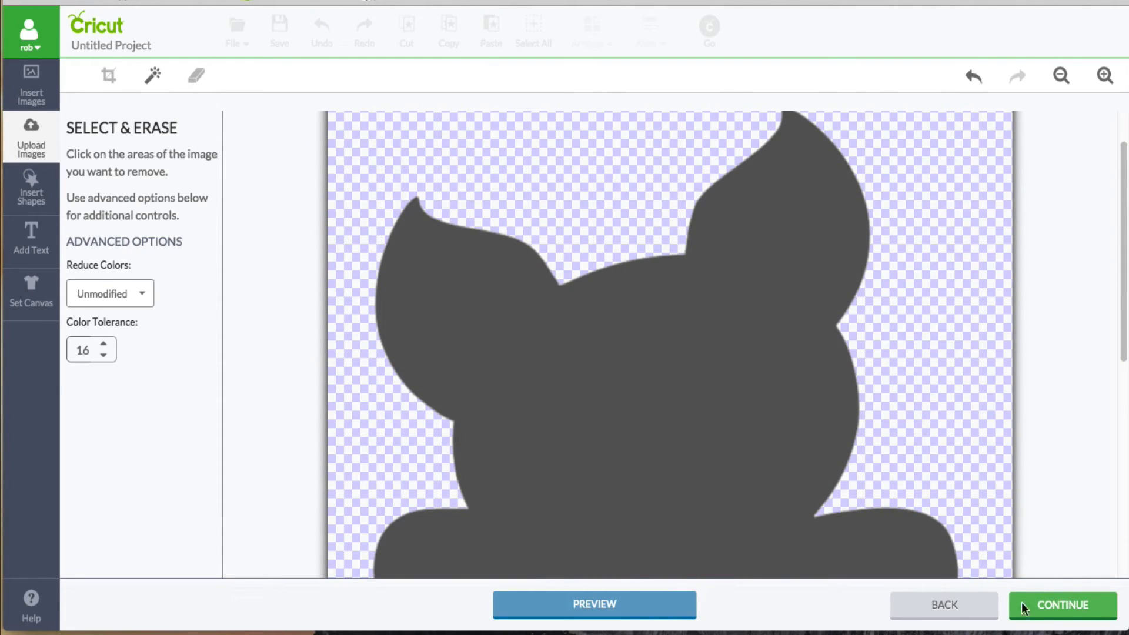
left_click(1072, 607)
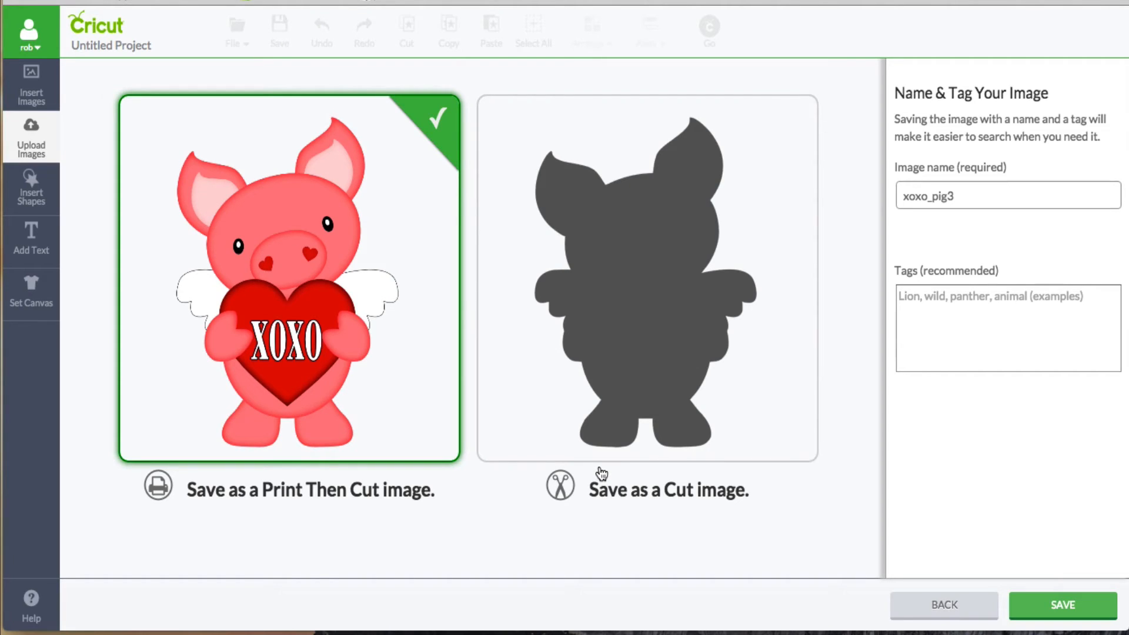
Step: Remove the trailing 3 from the image name and save the pig as a Print Then Cut image
left_click(648, 339)
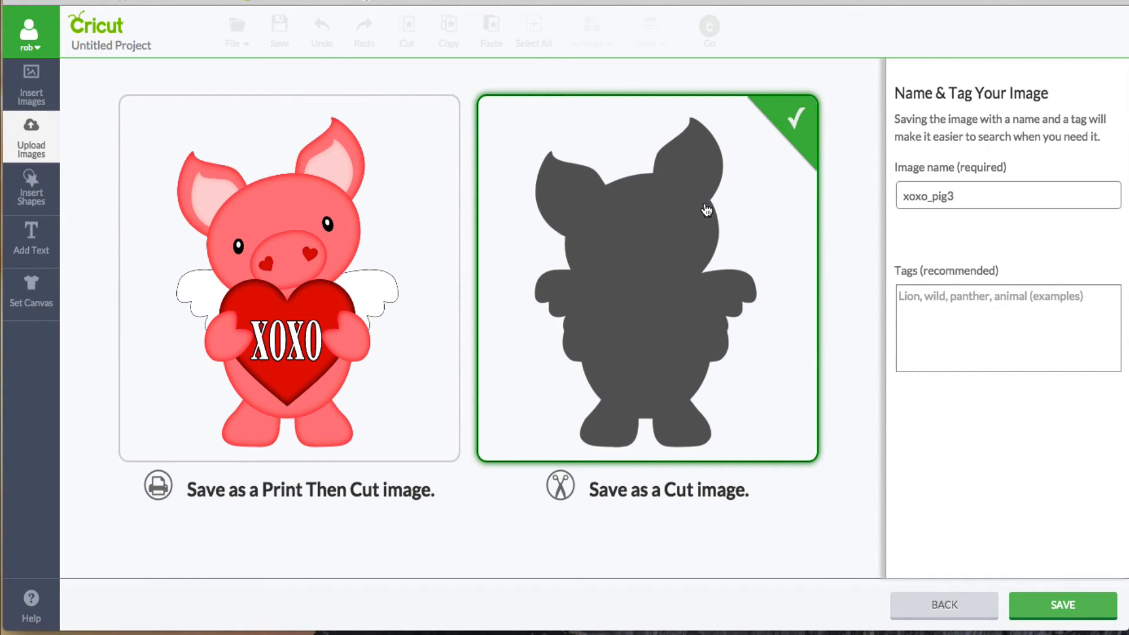
left_click(311, 297)
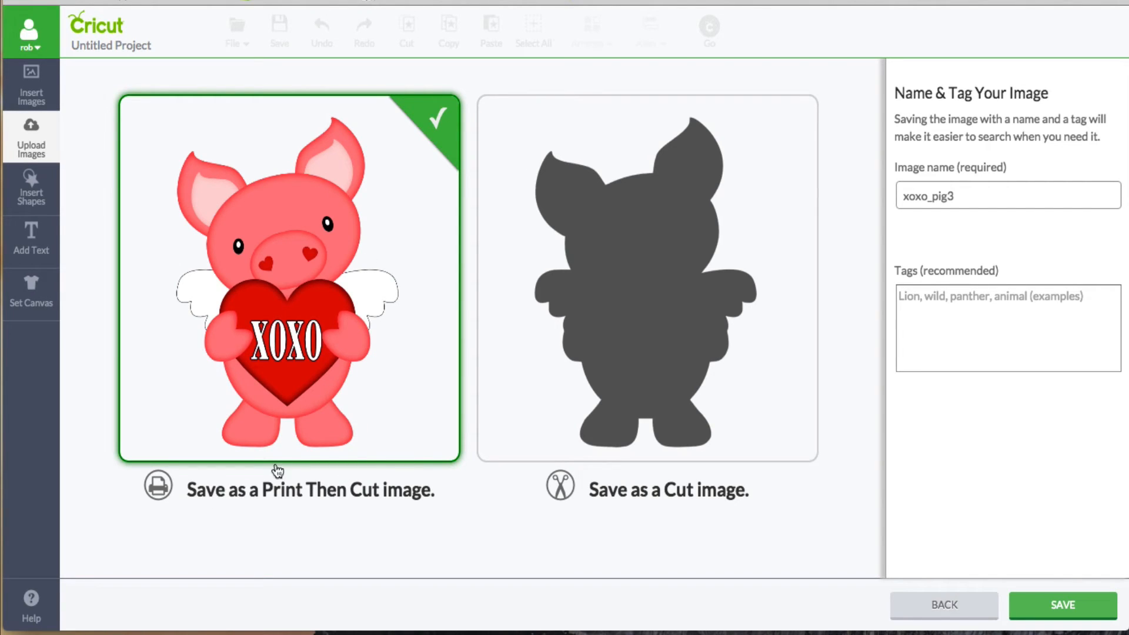
mouse_move(963, 195)
left_mouse_down()
mouse_move(869, 194)
mouse_move(950, 198)
left_mouse_up()
key("BackSpace")
left_click(1073, 610)
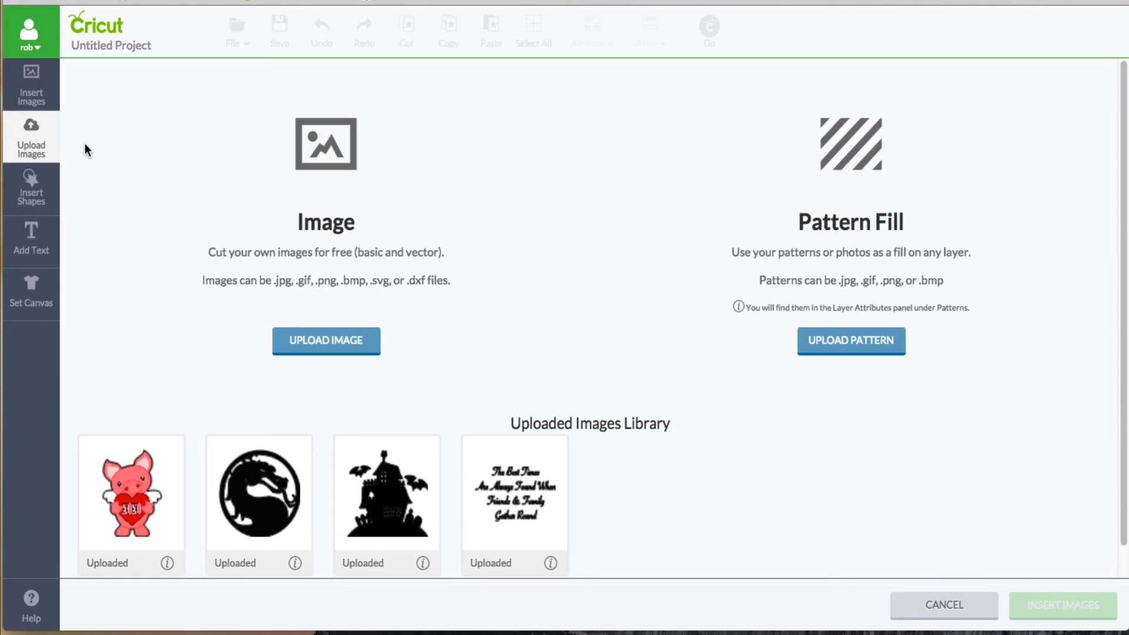
Step: Insert the uploaded pig onto the canvas, move it near the canvas's upper-left corner, and enlarge it to about 4.4 by 6.2 inches
scroll(130, 529, "down", 1)
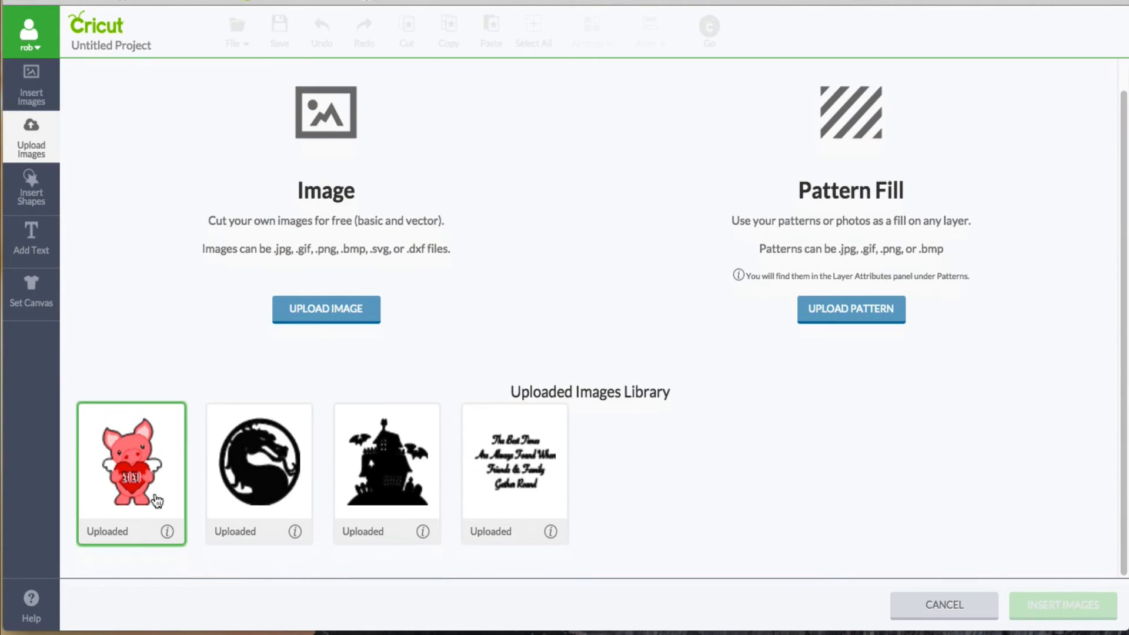
left_click(145, 446)
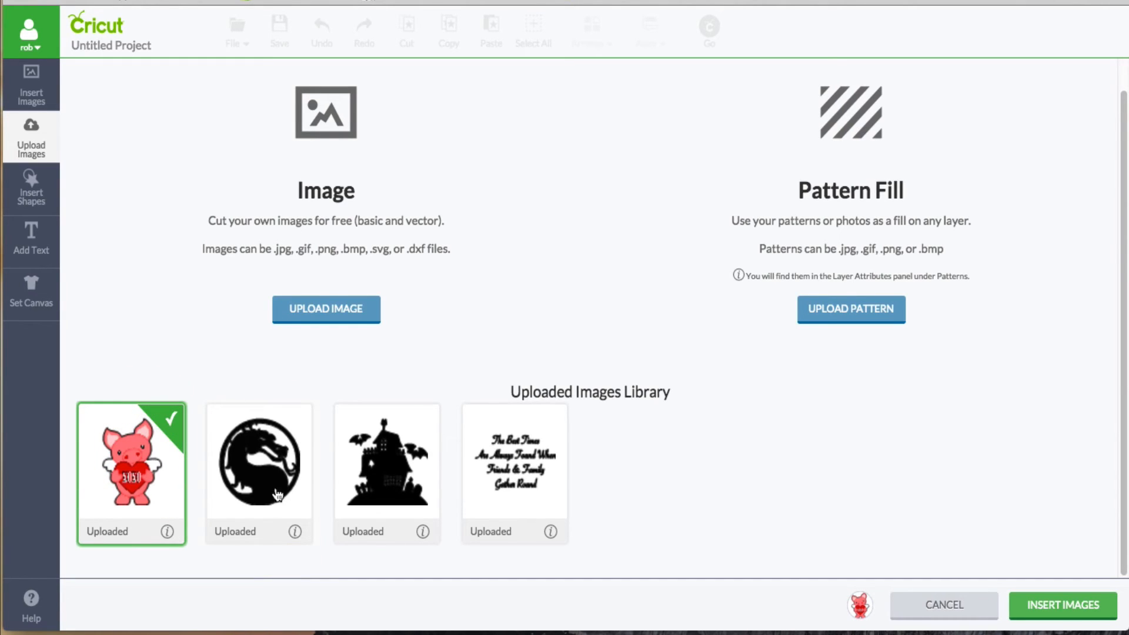
left_click(1091, 607)
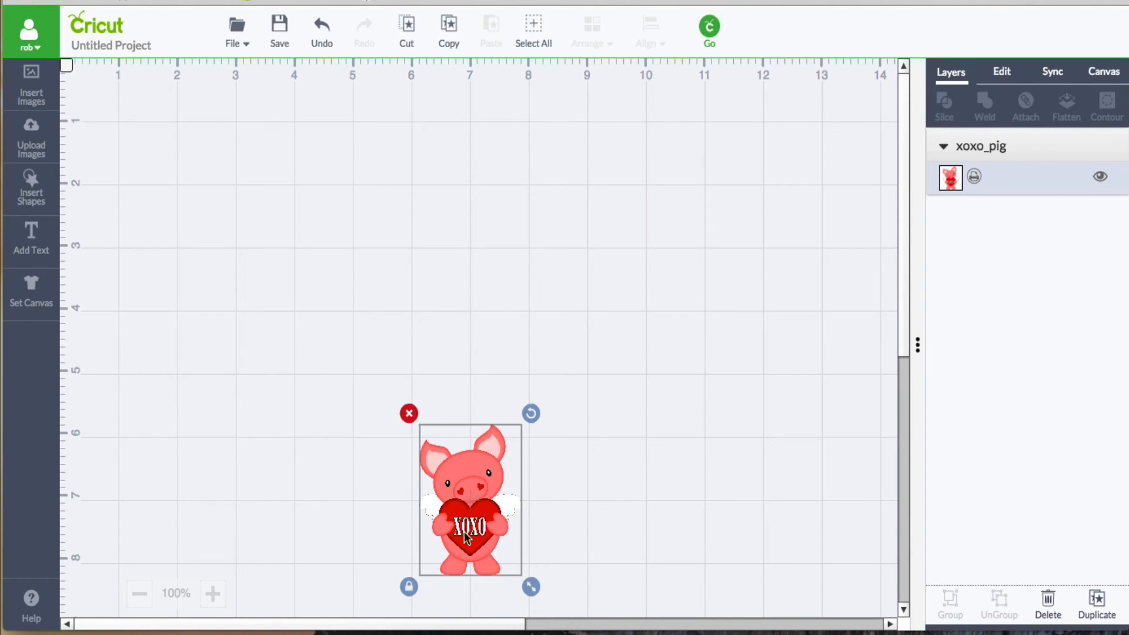
left_click_drag(456, 521, 170, 213)
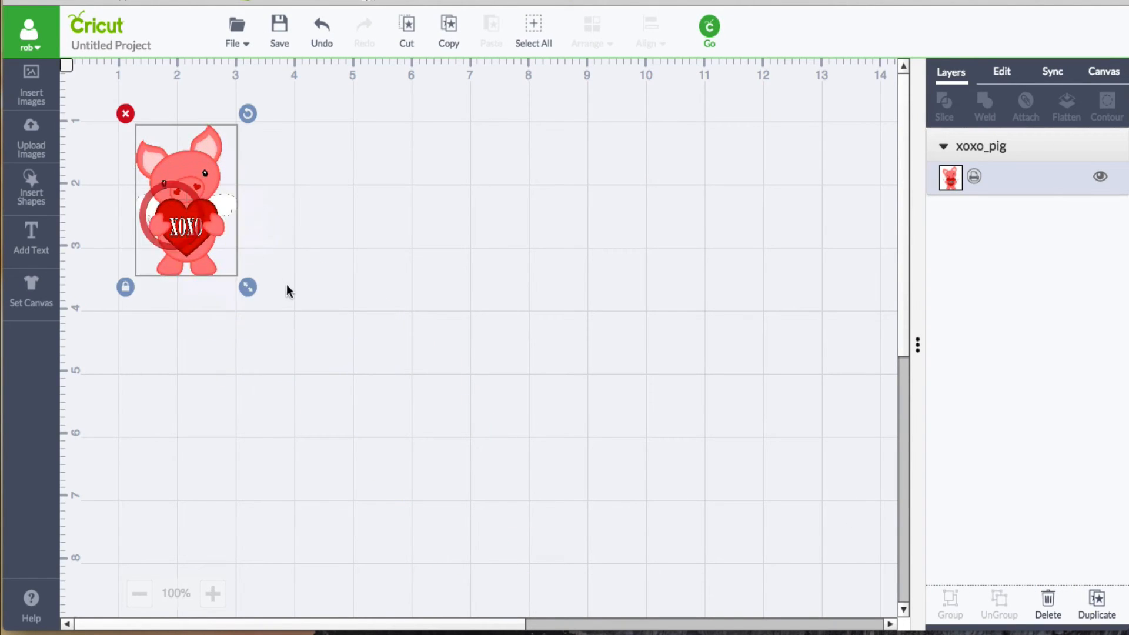
left_click_drag(246, 289, 516, 543)
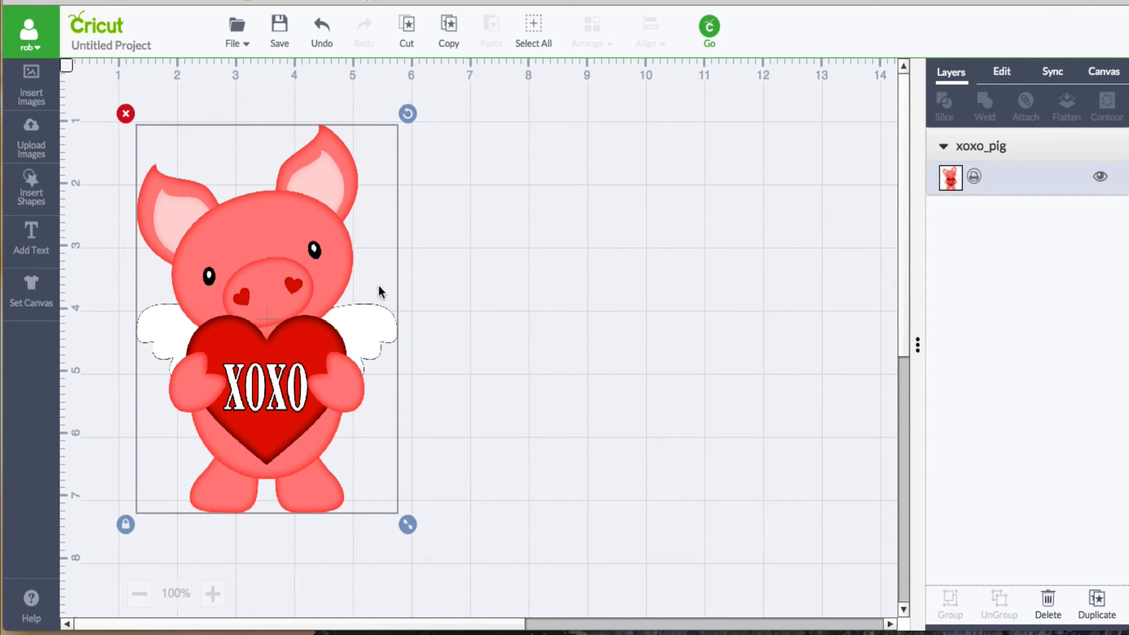
Step: Preview the pig on the cutting mat, compare it with the print-then-cut bleed off and on, and close the mat preview
left_click(708, 26)
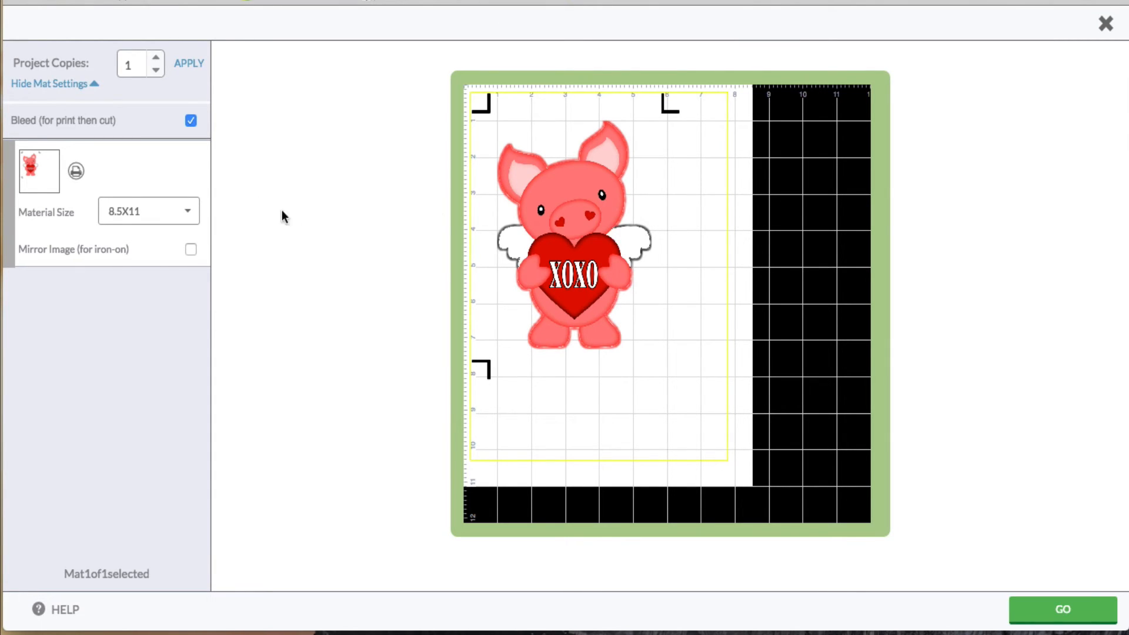
left_click(83, 88)
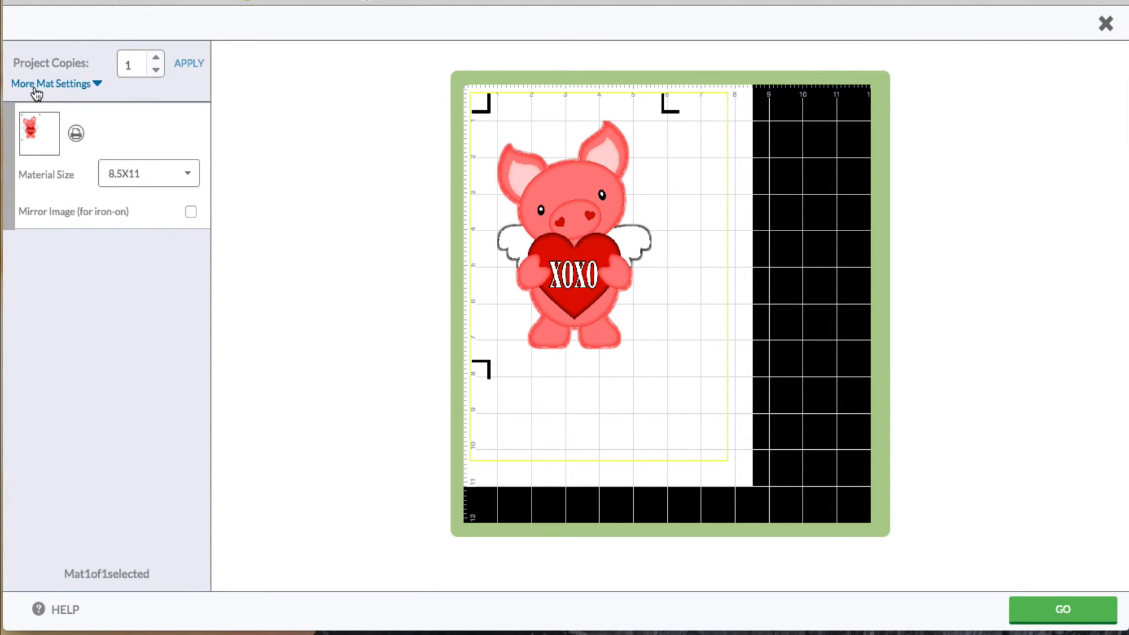
left_click(86, 84)
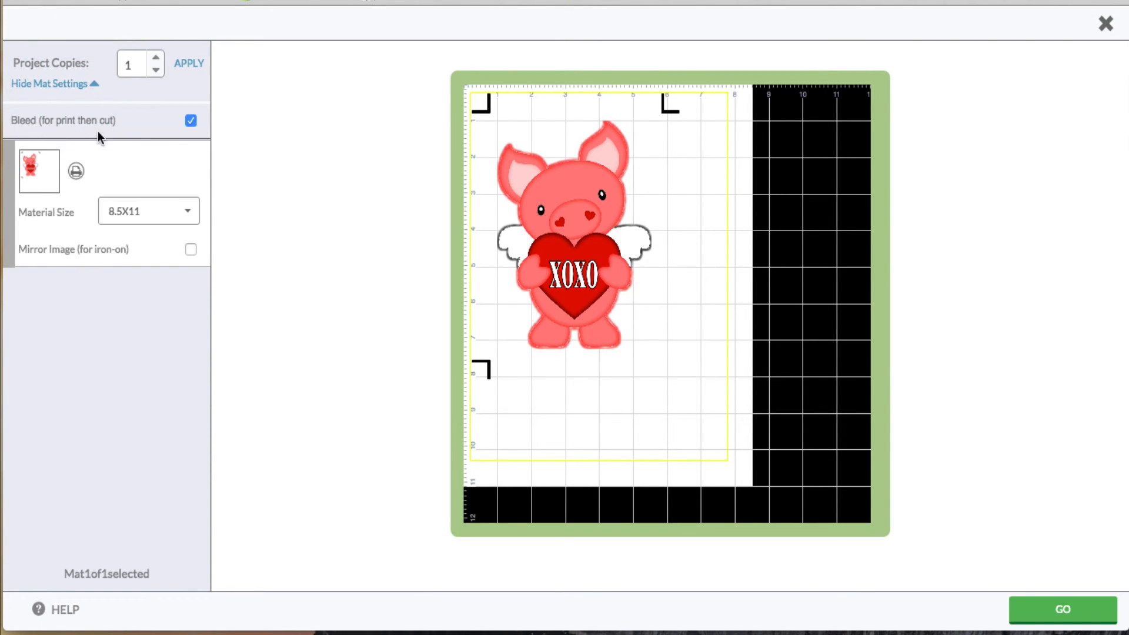
left_click(191, 121)
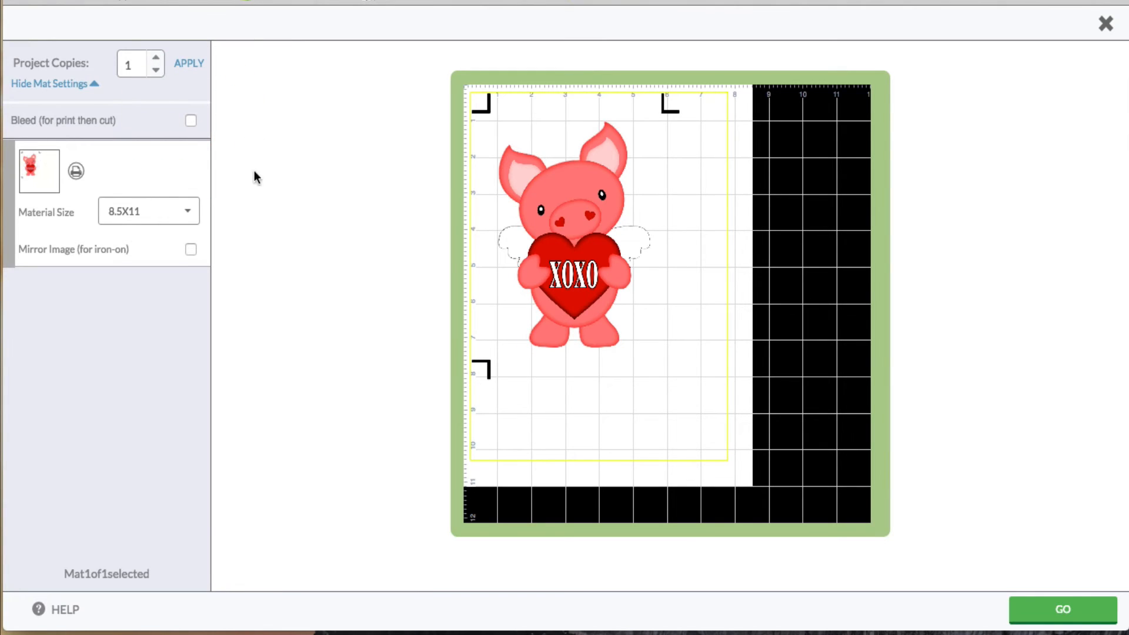
left_click(191, 121)
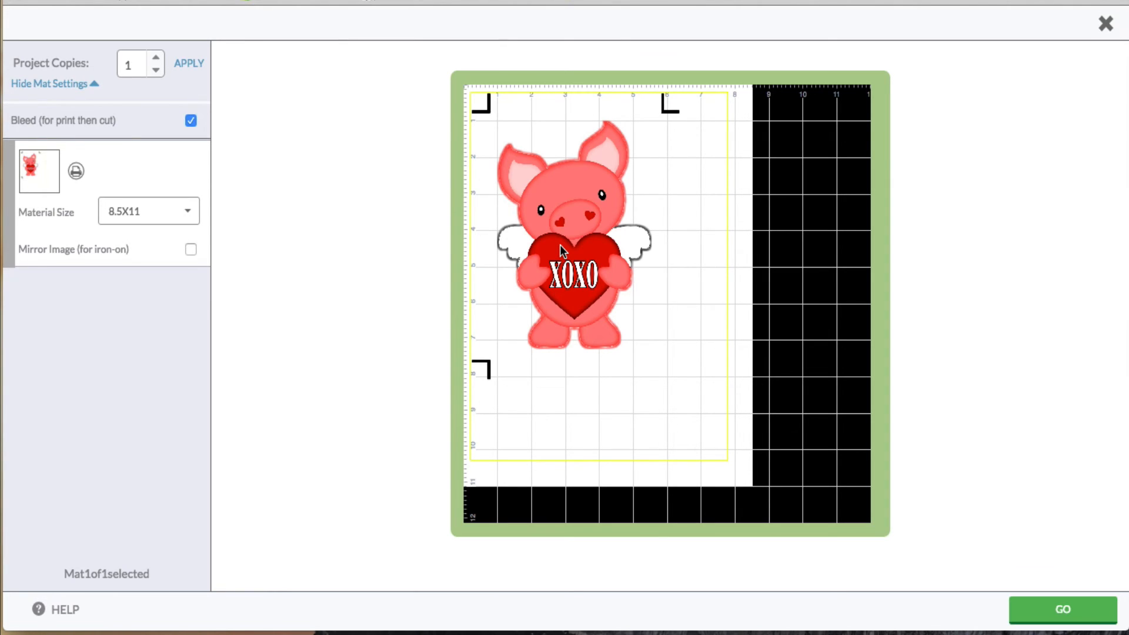
left_click(1108, 25)
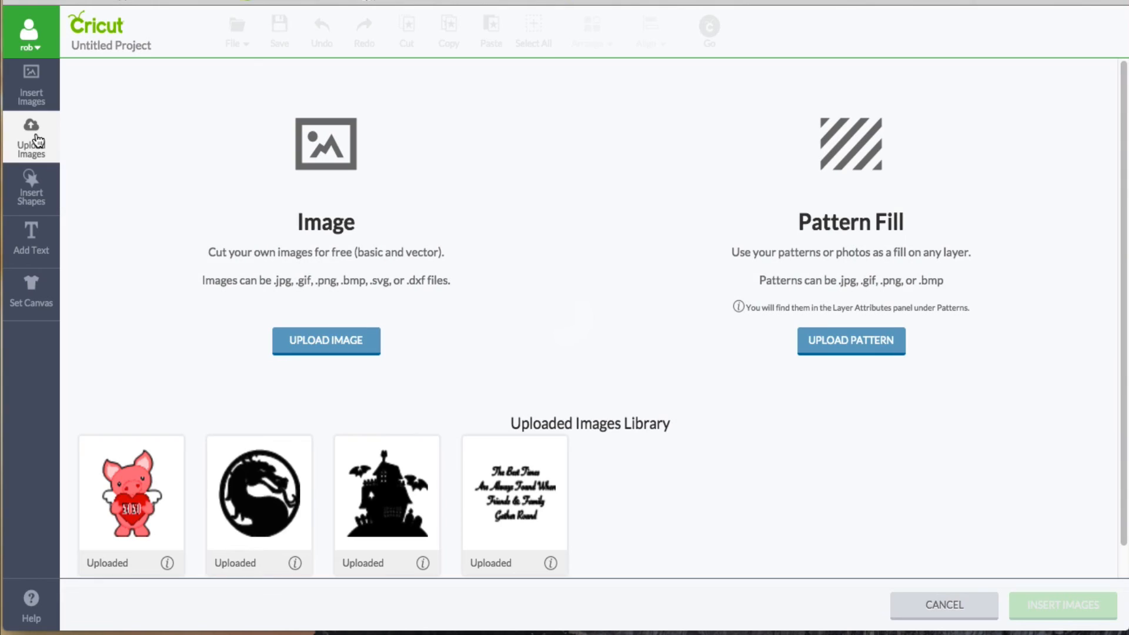
Step: Upload xoxo_pig3.png from the Downloads folder as a complex image and continue to the background cleanup
left_click(322, 340)
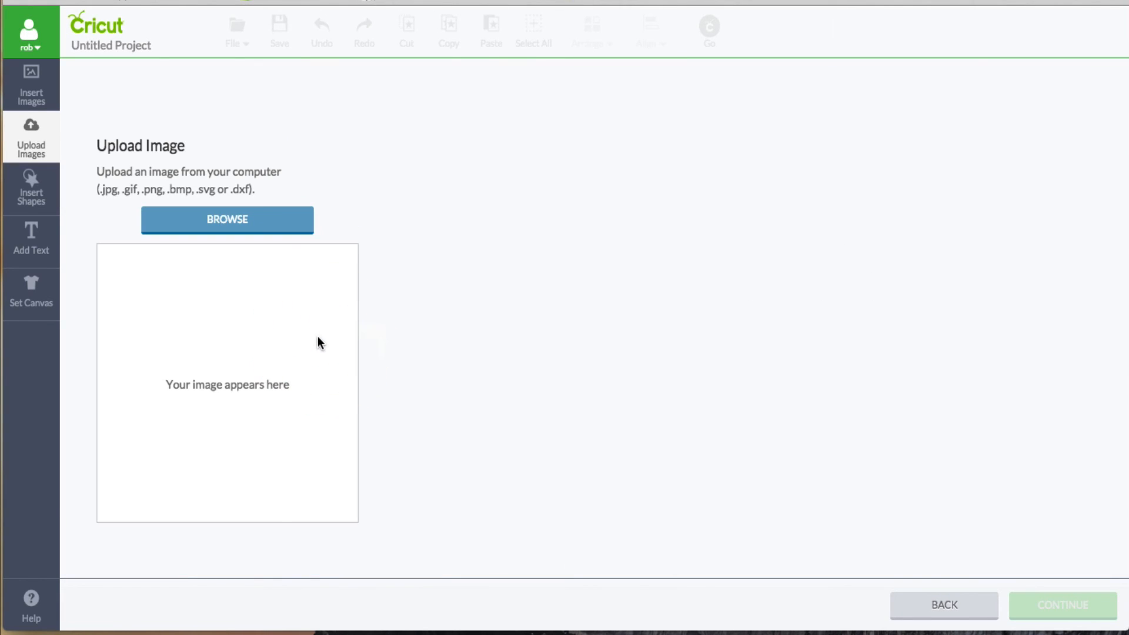
left_click(250, 223)
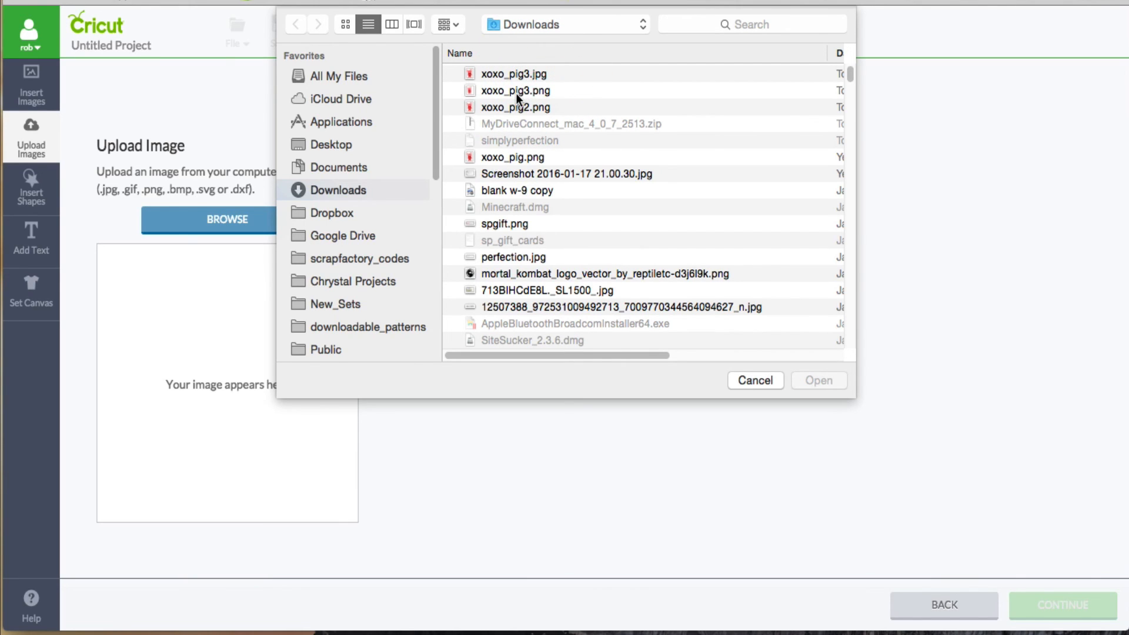
left_click(515, 92)
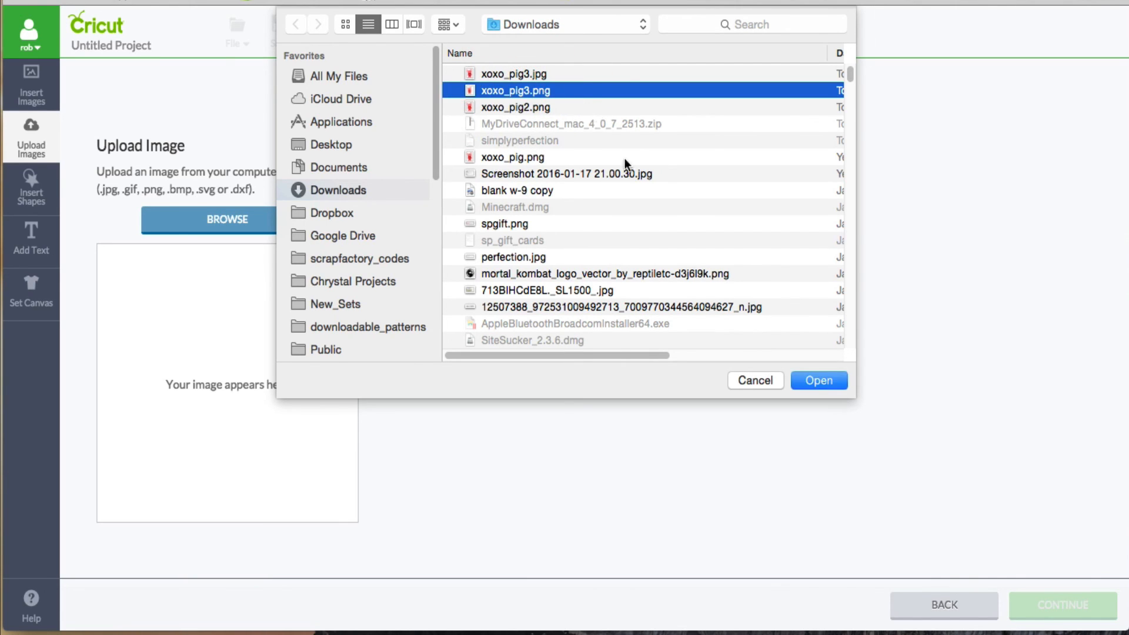
left_click(813, 383)
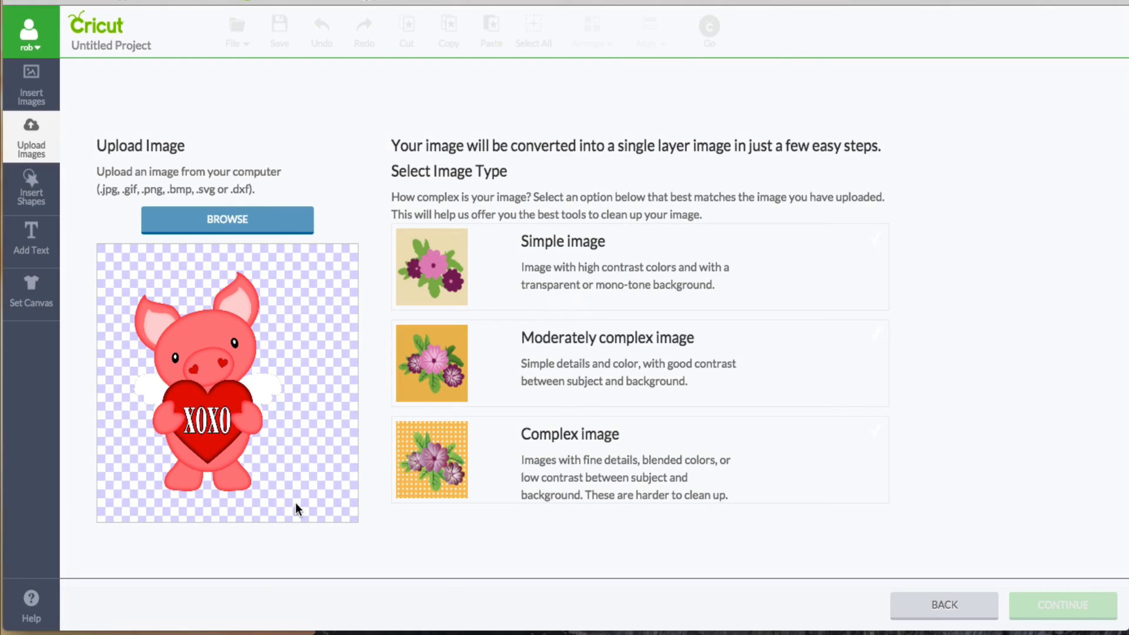
left_click(664, 462)
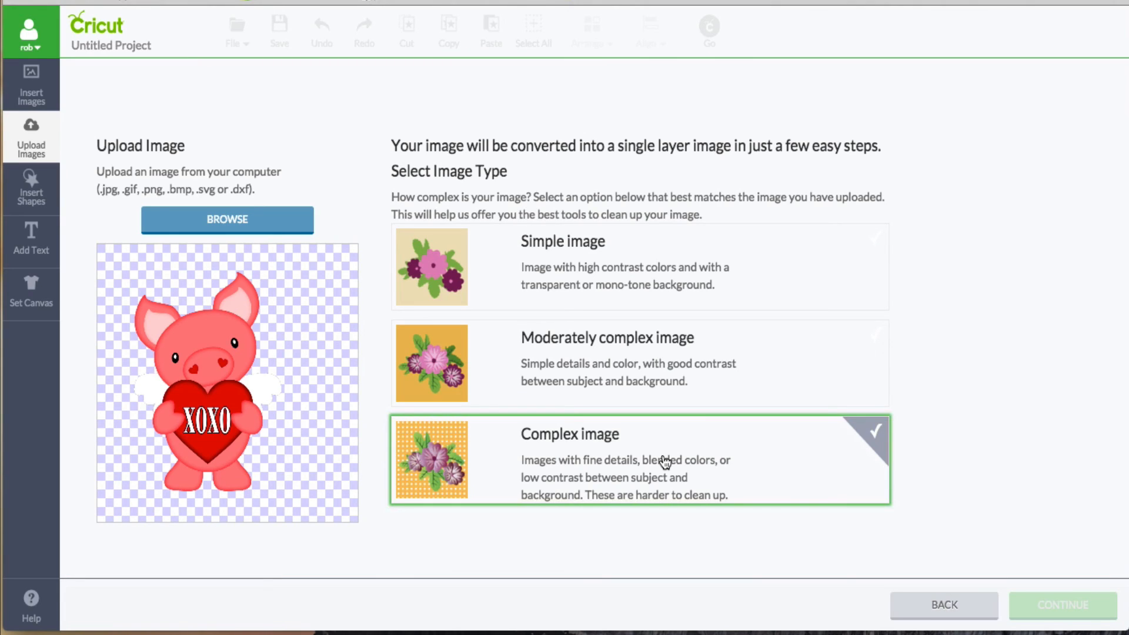
left_click(675, 451)
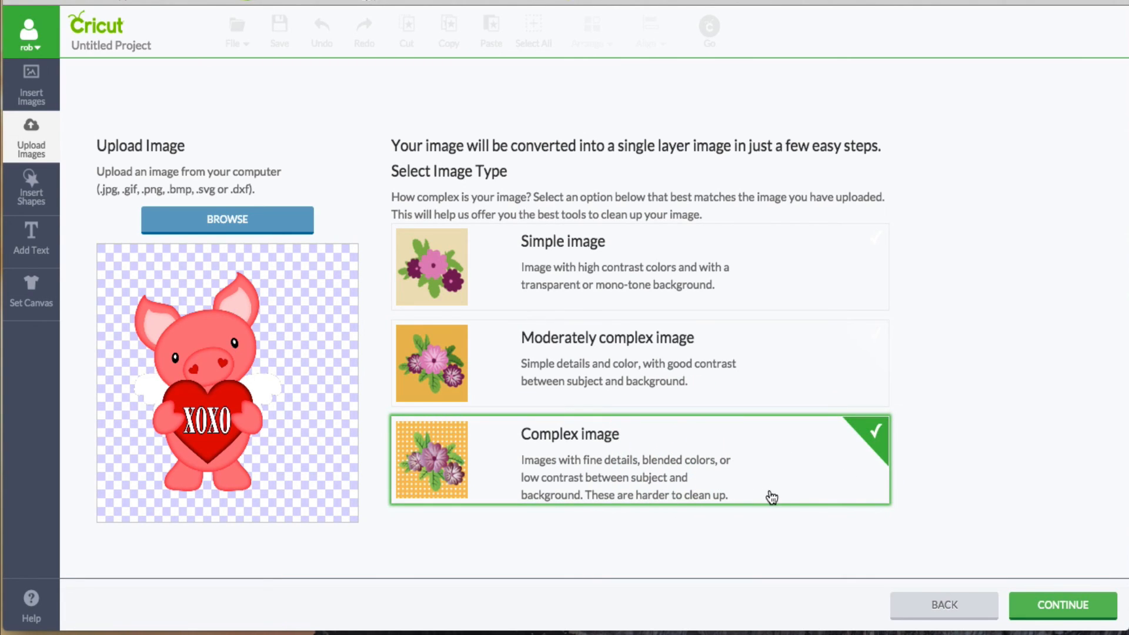
left_click(1062, 606)
Step: Examine the pig's edges on the transparent background from ears to feet, and check its cut outline preview
scroll(481, 325, "down", 5)
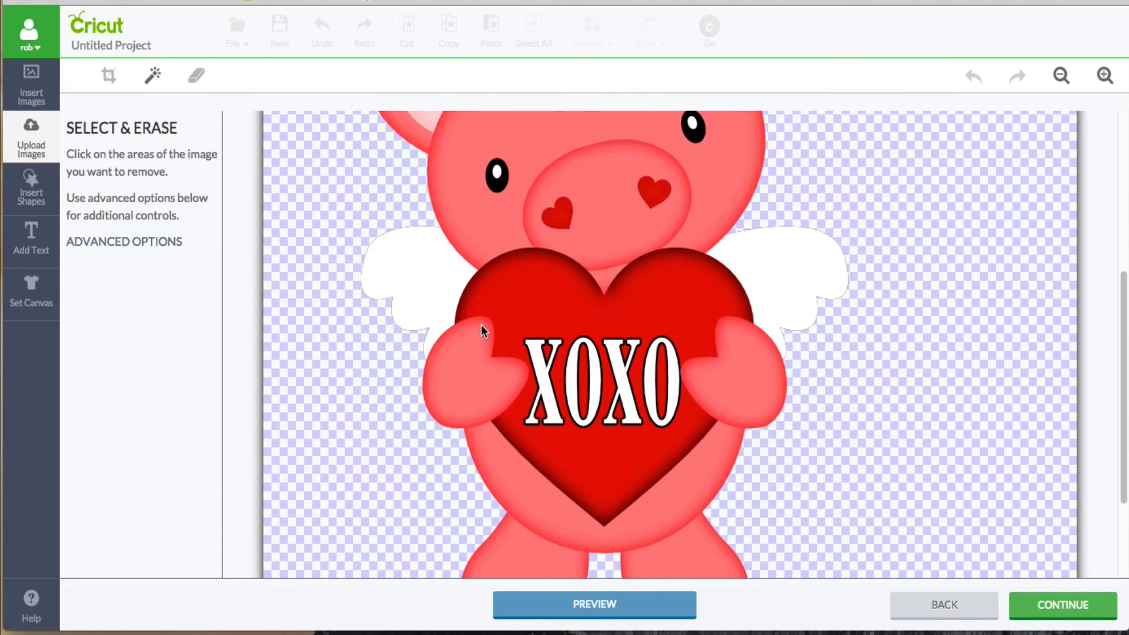
scroll(481, 326, "up", 5)
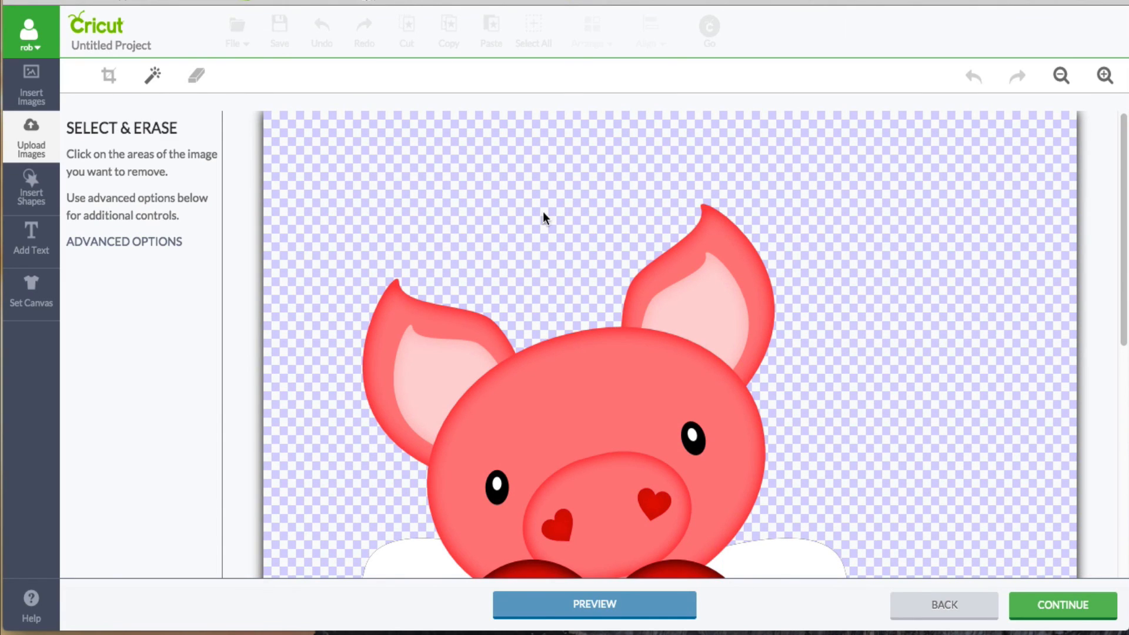
scroll(762, 333, "down", 3)
scroll(761, 337, "down", 1)
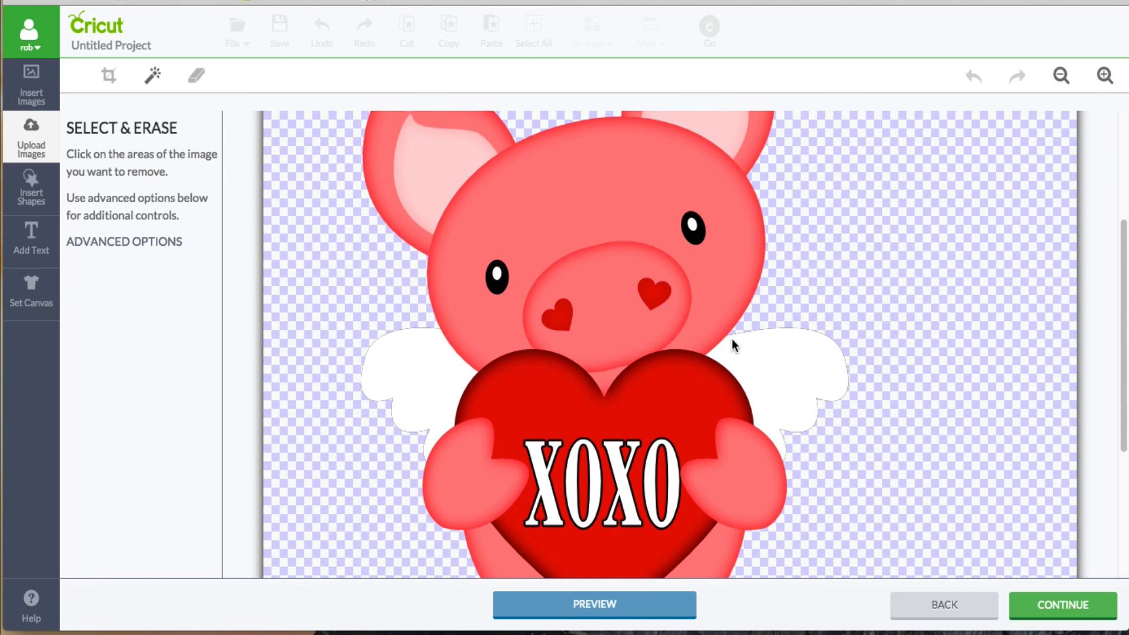
scroll(729, 339, "down", 4)
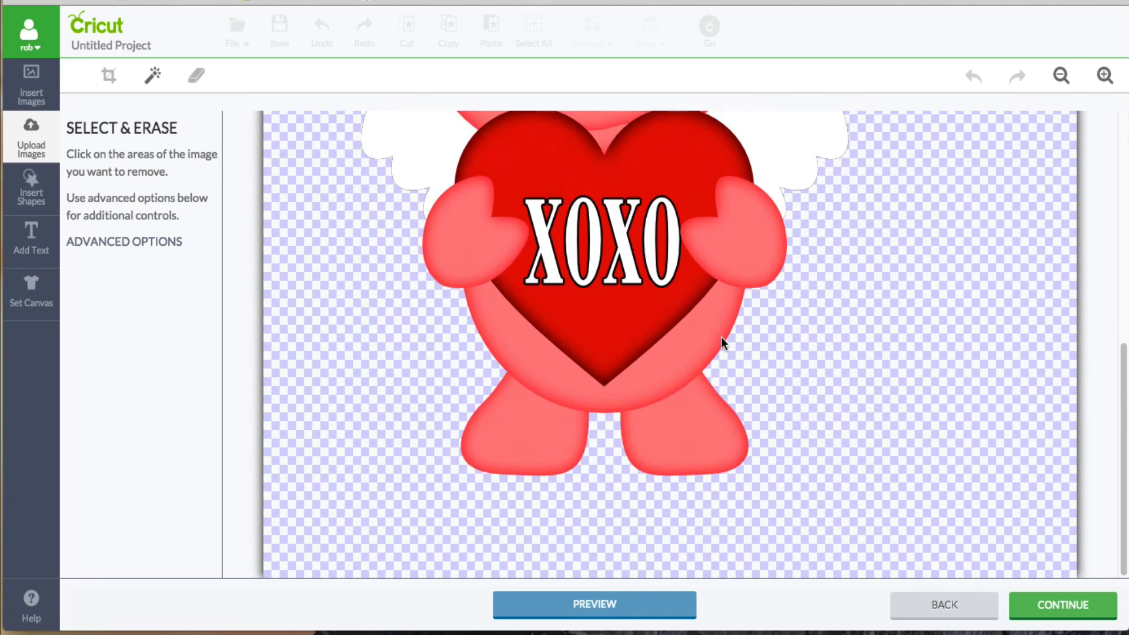
left_click(623, 605)
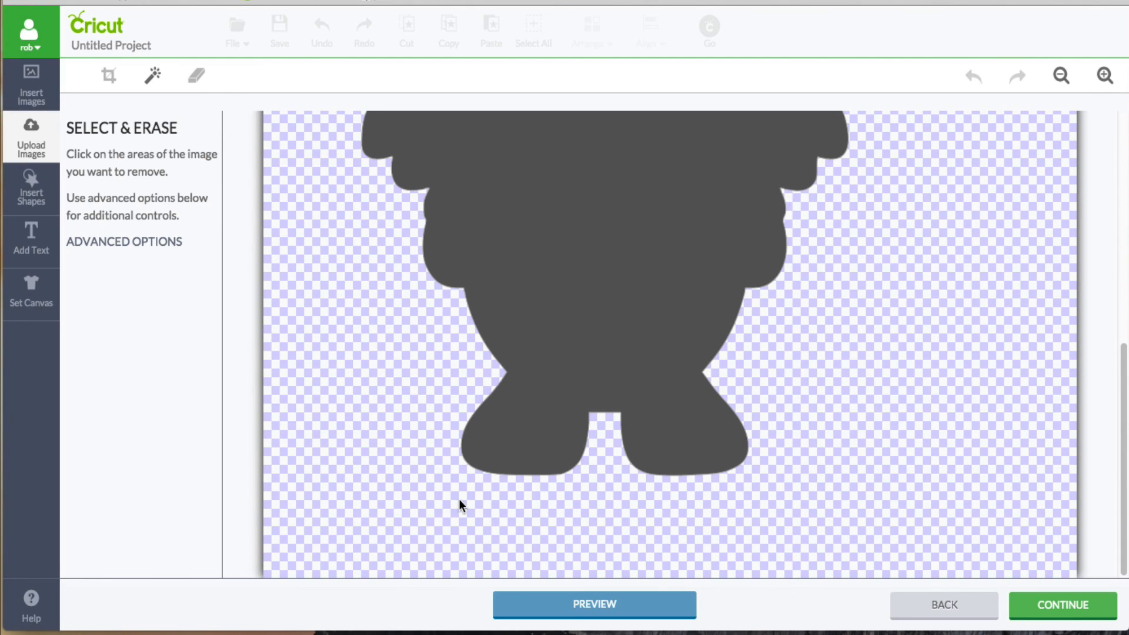
scroll(591, 481, "up", 5)
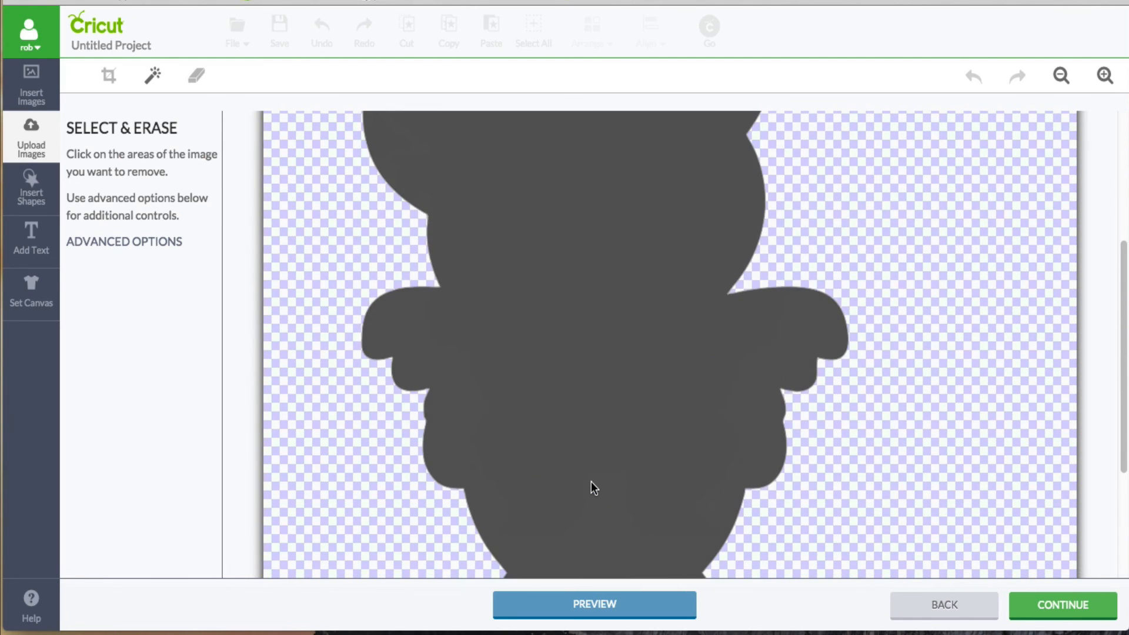
scroll(591, 487, "up", 2)
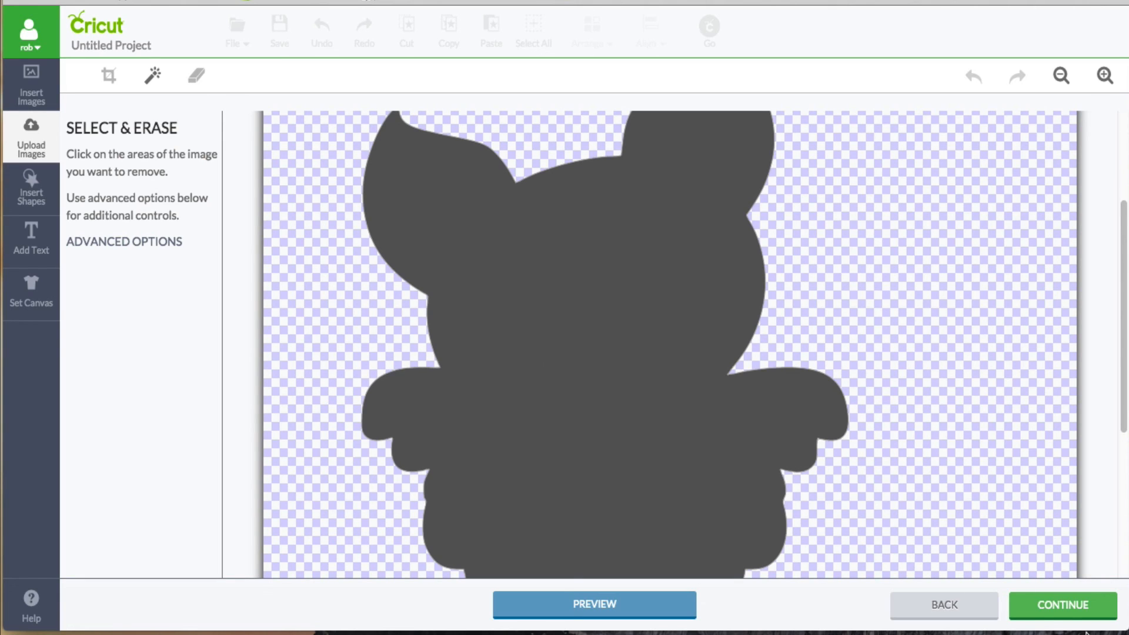
Step: Continue to the save options for the transparent pig, and back out to the uploaded images library without saving
left_click(1062, 609)
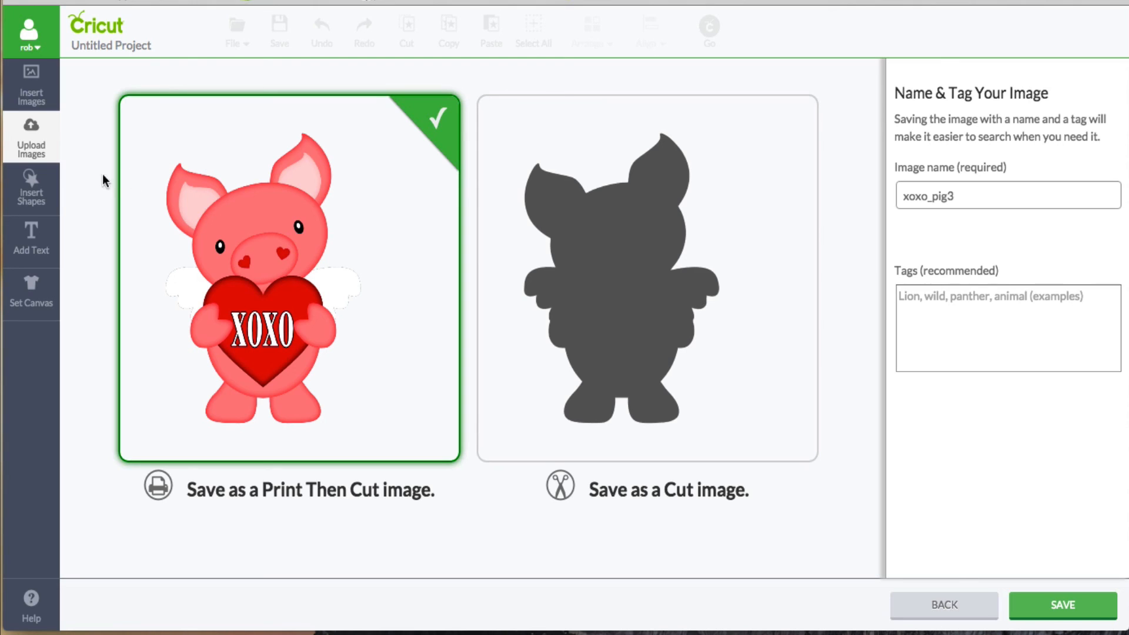
left_click(946, 606)
left_click(948, 609)
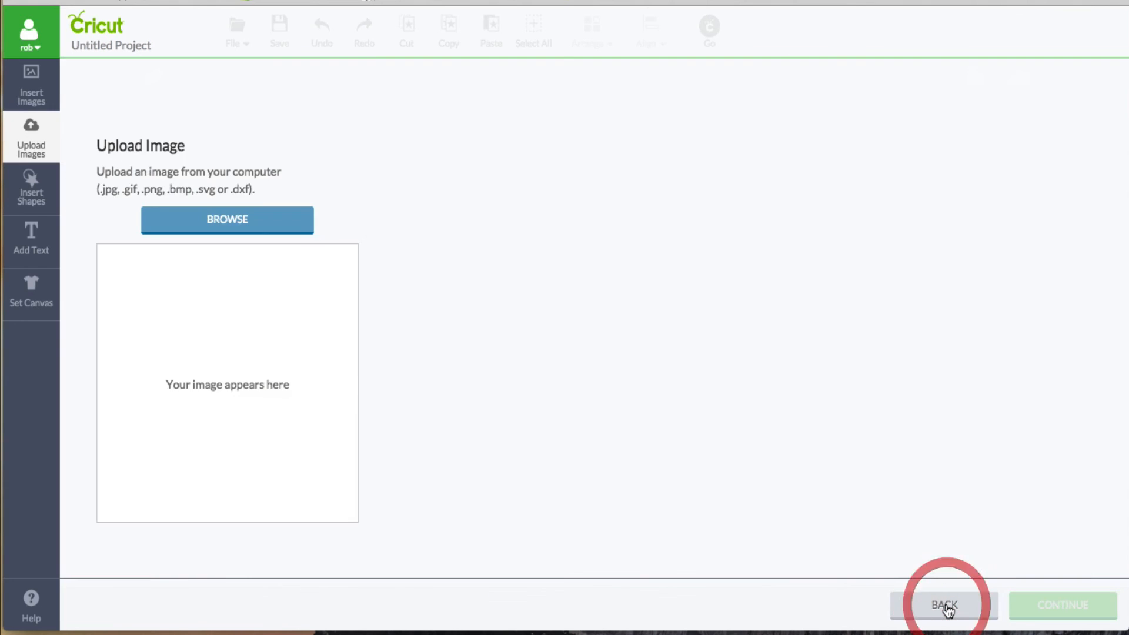
left_click(946, 609)
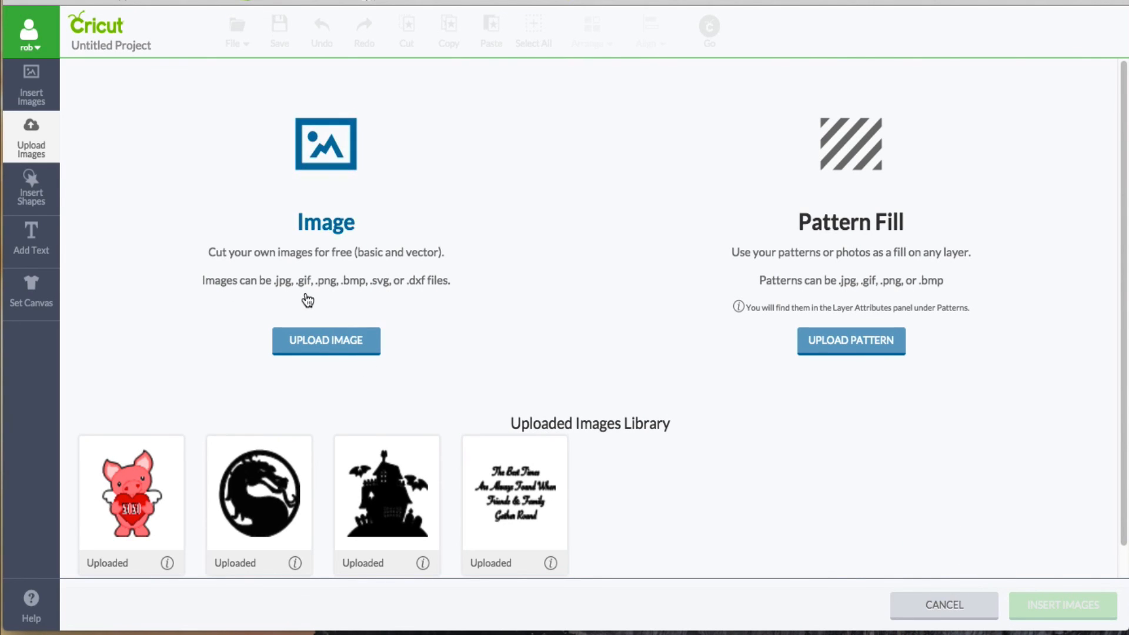